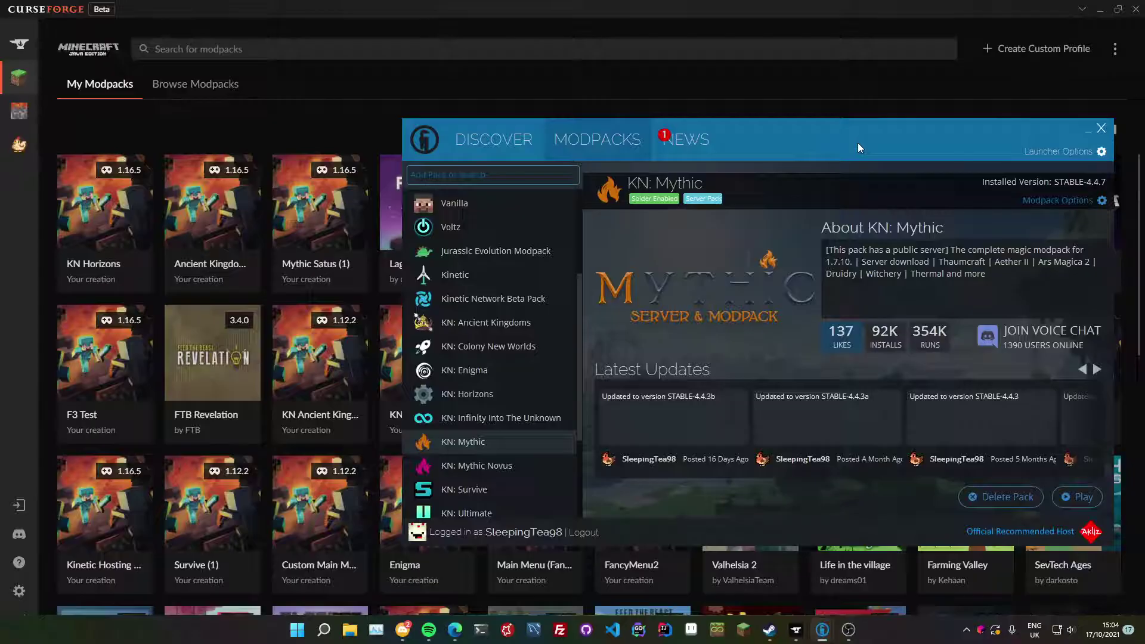
Open the details page of the Better Minecraft [FORGE] modpack from the installed modpacks.
{"action": "left_click_drag", "start_coordinate": [858, 143], "coordinate": [835, 157]}
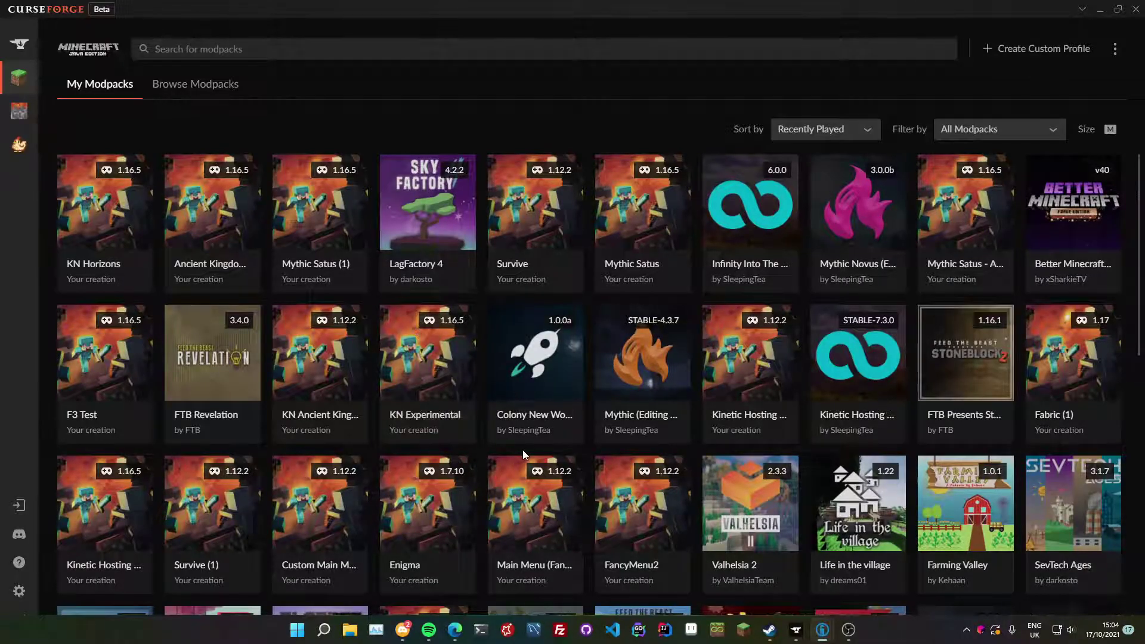
{"action": "mouse_move", "coordinate": [1068, 187]}
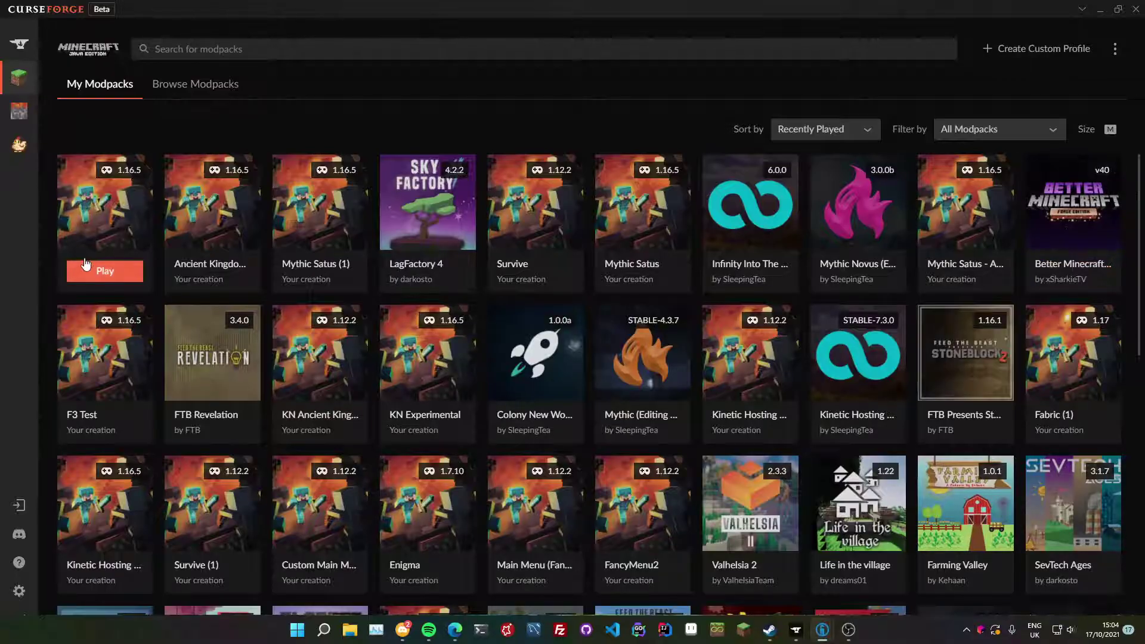
{"action": "mouse_move", "coordinate": [76, 276]}
{"action": "mouse_move", "coordinate": [679, 404]}
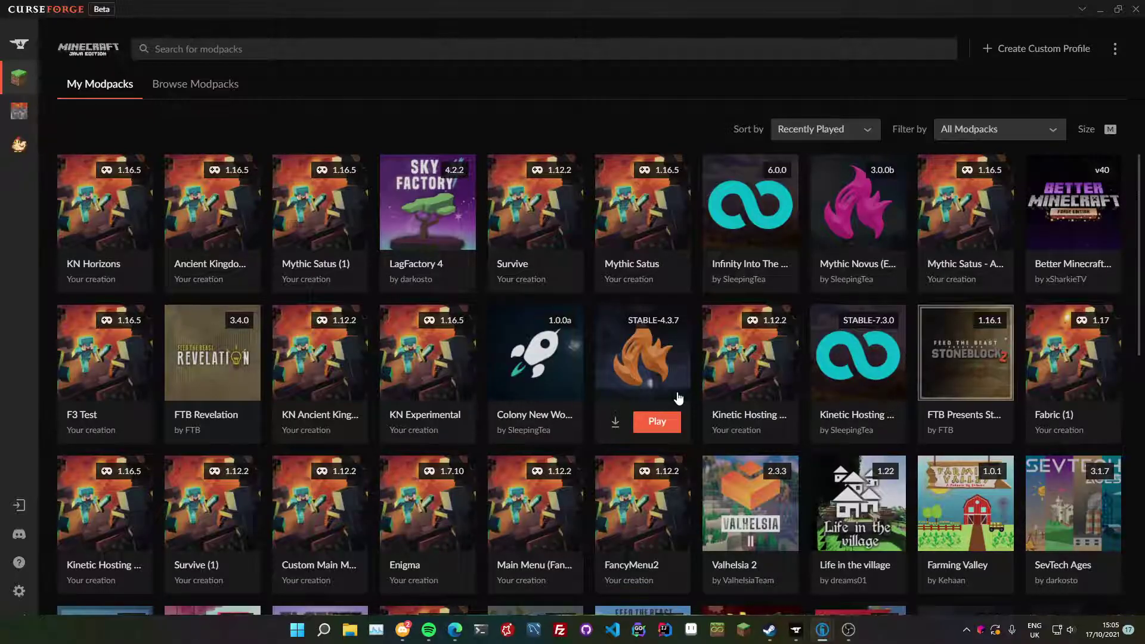
{"action": "left_click", "coordinate": [1088, 220]}
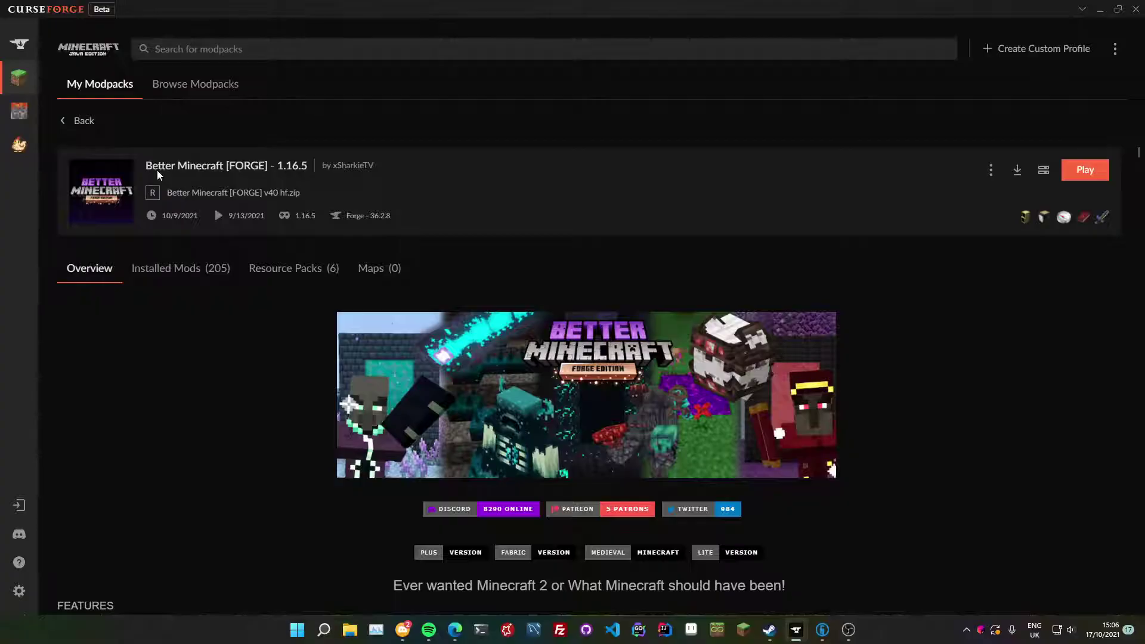
Run dxdiag to check the system and Display 1 graphics information, and close the DirectX Diagnostic Tool.
{"action": "key", "text": "super+r"}
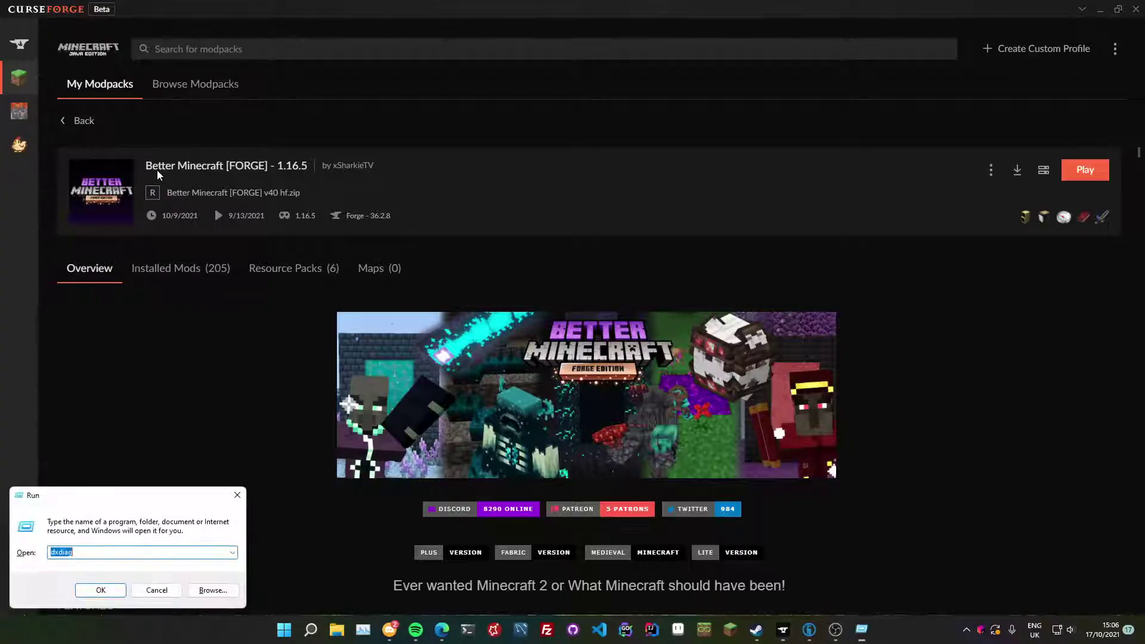
{"action": "left_click_drag", "start_coordinate": [150, 501], "coordinate": [544, 320]}
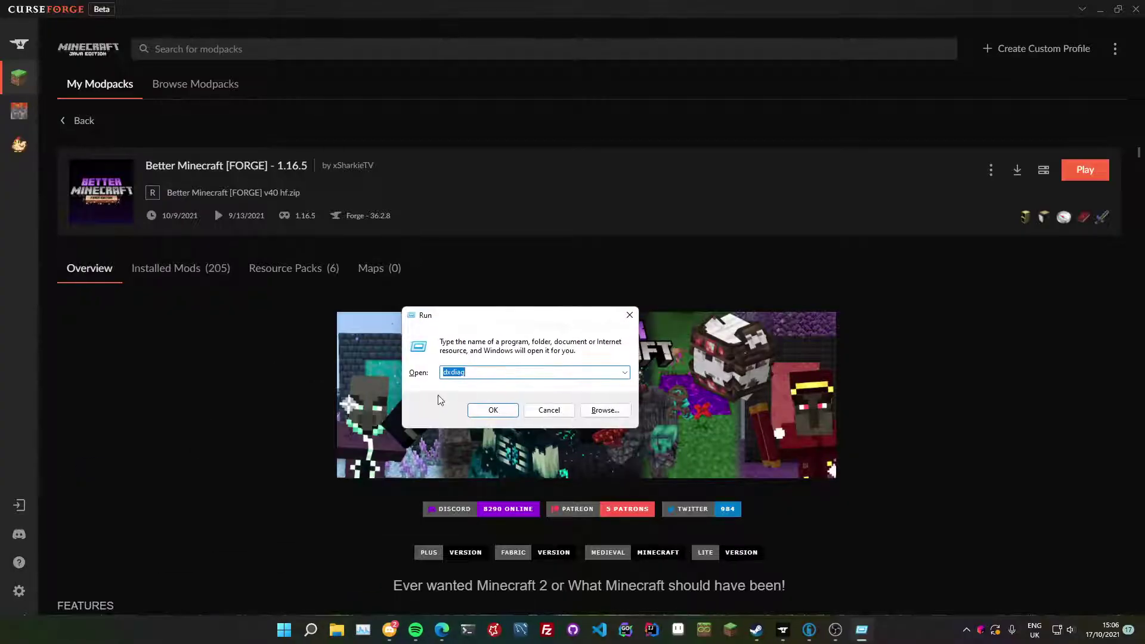
{"action": "key", "text": "End"}
{"action": "left_click", "coordinate": [493, 410]}
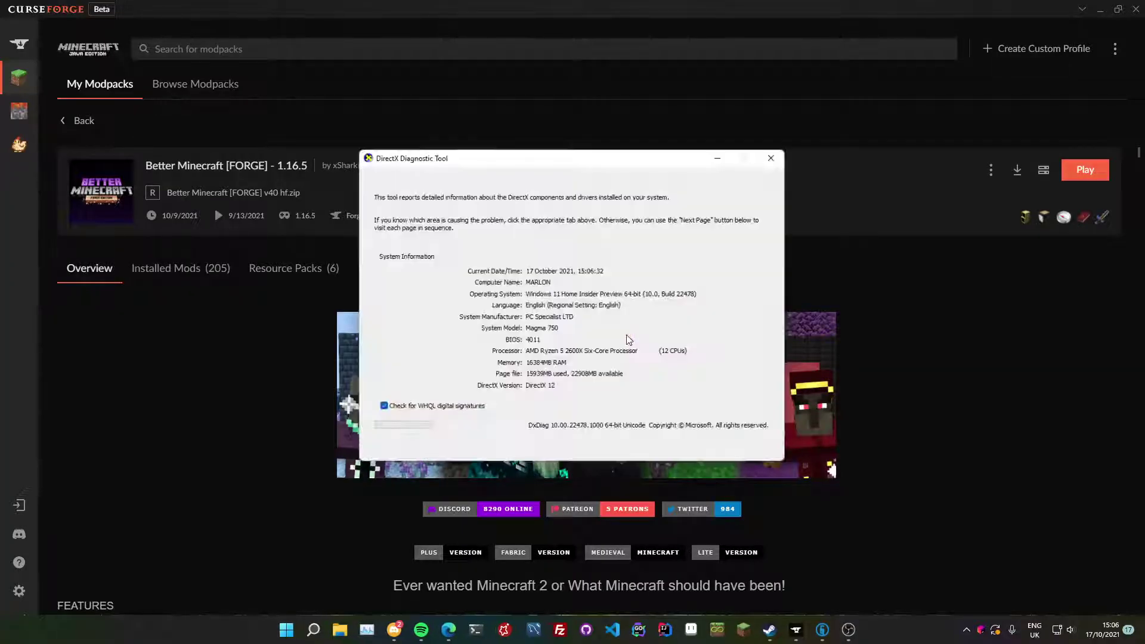
{"action": "left_click", "coordinate": [405, 179]}
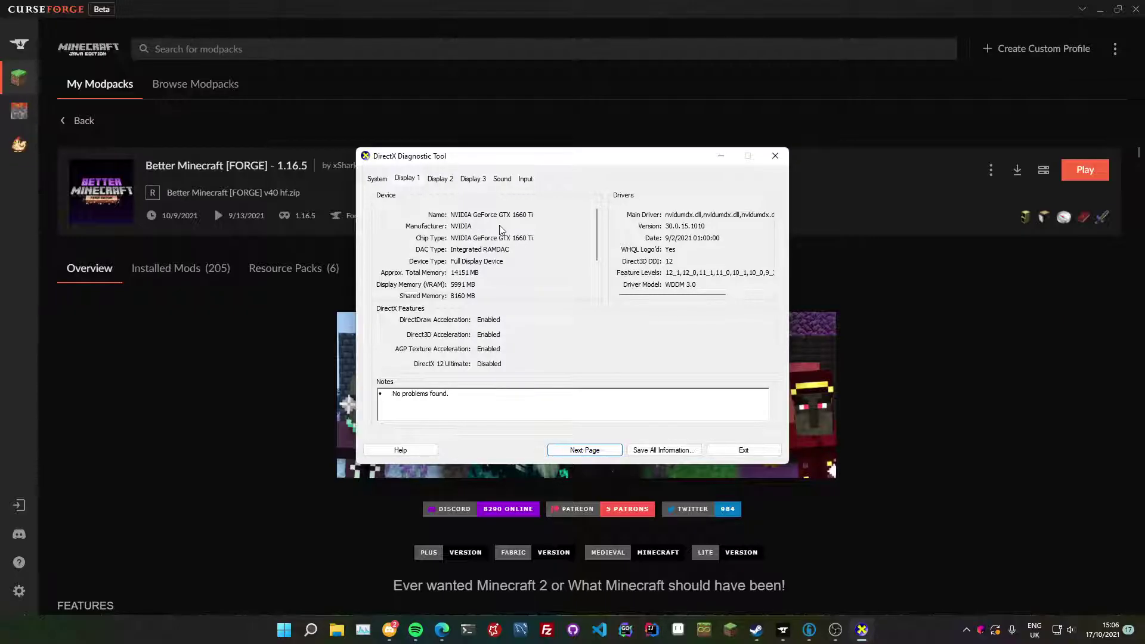
{"action": "left_click", "coordinate": [775, 155]}
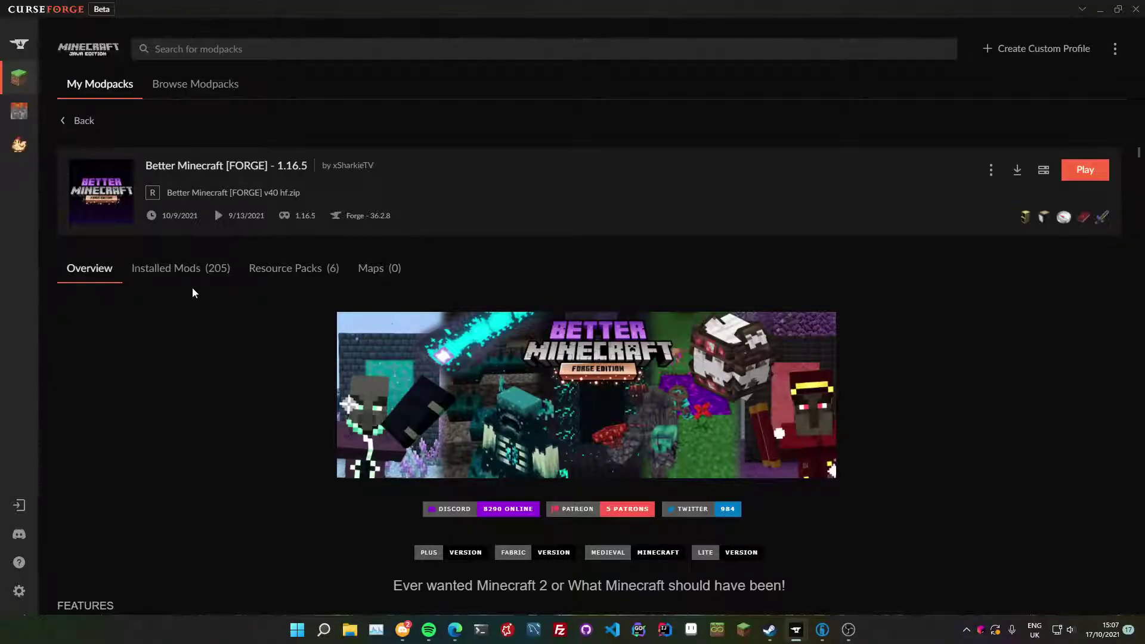
Look through the installed mods of Better Minecraft [FORGE] and open the modpack's folder in File Explorer.
{"action": "left_click", "coordinate": [176, 272]}
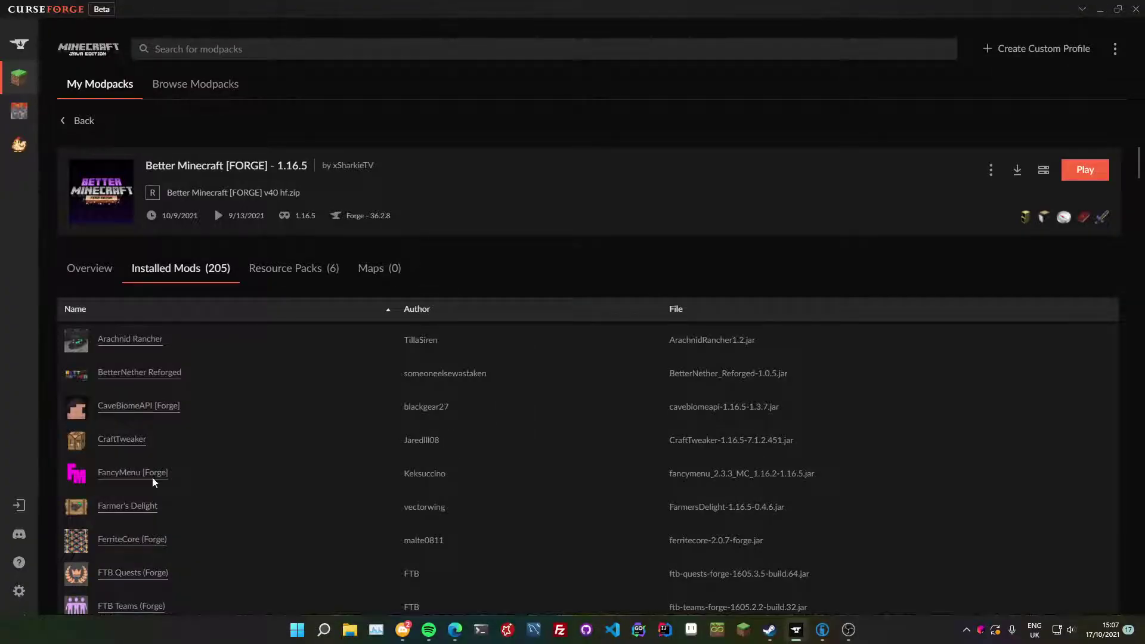
{"action": "scroll", "coordinate": [204, 473], "scroll_direction": "down", "scroll_amount": 5}
{"action": "scroll", "coordinate": [409, 455], "scroll_direction": "up", "scroll_amount": 5}
{"action": "left_click", "coordinate": [990, 172]}
{"action": "left_click", "coordinate": [906, 287]}
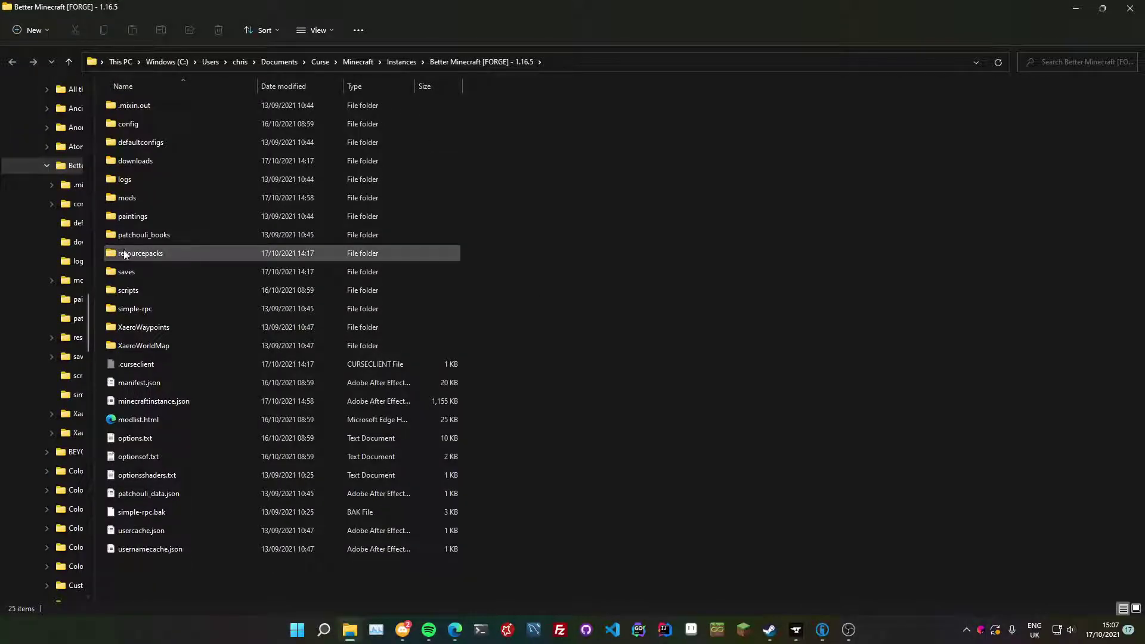
Delete performant-1.16.2-5-3.72m.jar from the modpack's mods folder.
{"action": "double_click", "coordinate": [133, 200]}
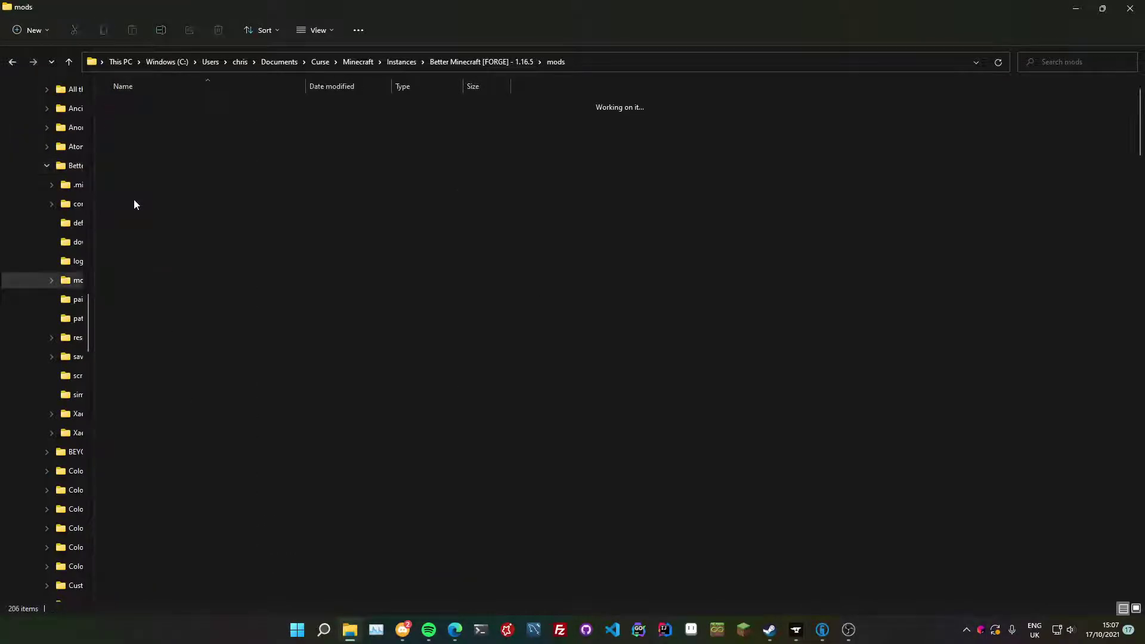
{"action": "key", "text": "p"}
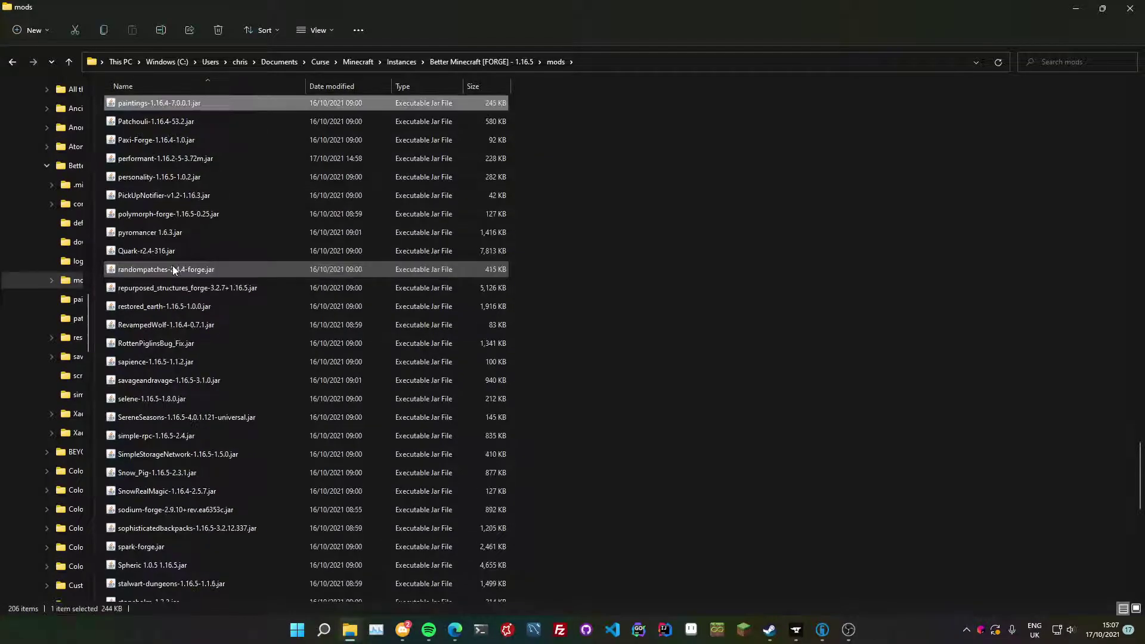
{"action": "left_click", "coordinate": [235, 158]}
{"action": "key", "text": "Delete"}
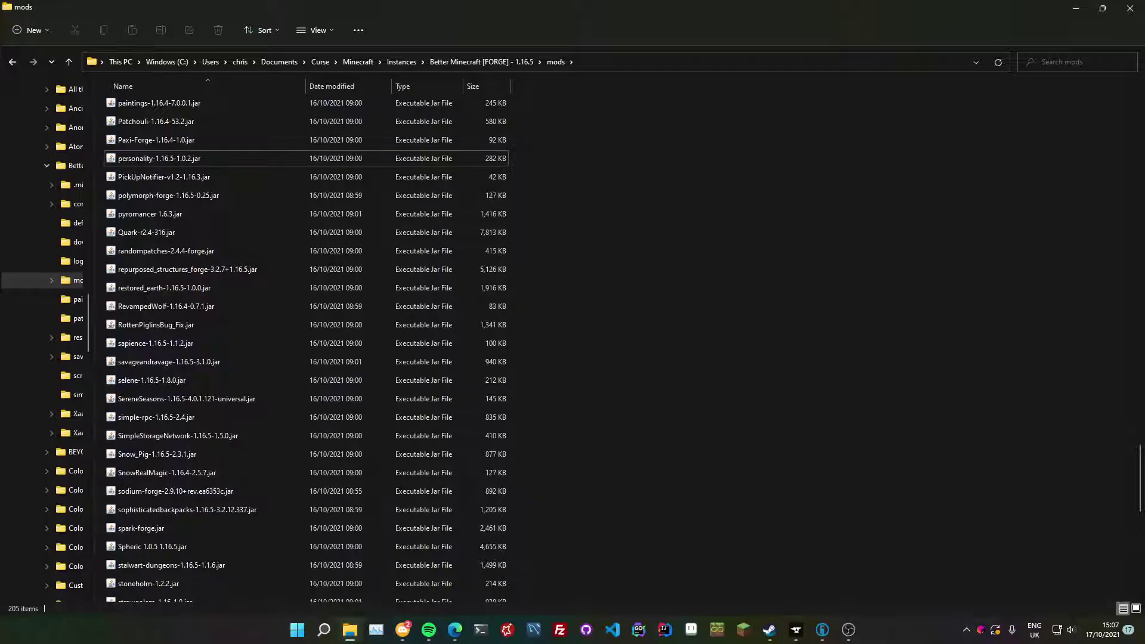
Switch to the Technic Launcher and open the install folder of the KN: Horizons modpack.
{"action": "key", "text": "alt+Tab"}
{"action": "scroll", "coordinate": [303, 346], "scroll_direction": "down", "scroll_amount": 3}
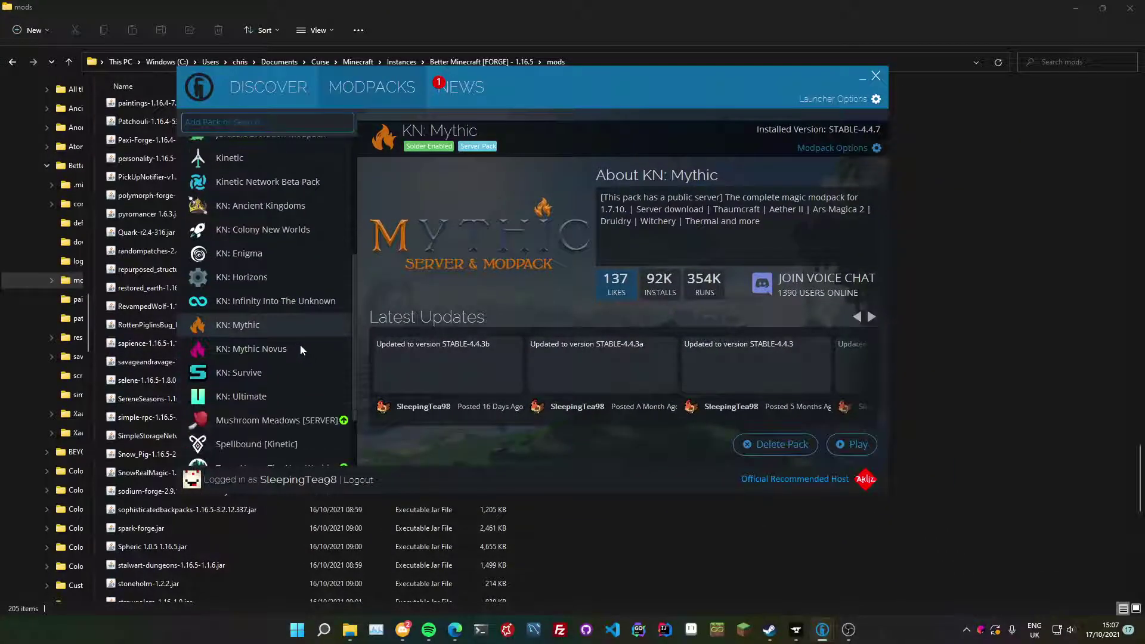
{"action": "left_click", "coordinate": [248, 280]}
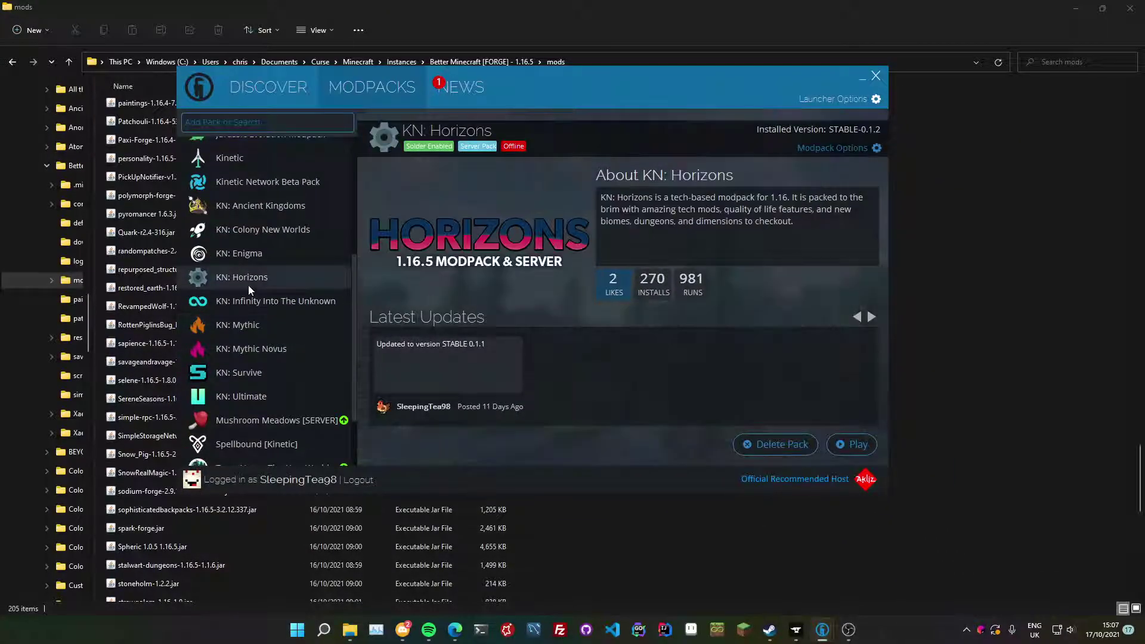
{"action": "left_click", "coordinate": [877, 149]}
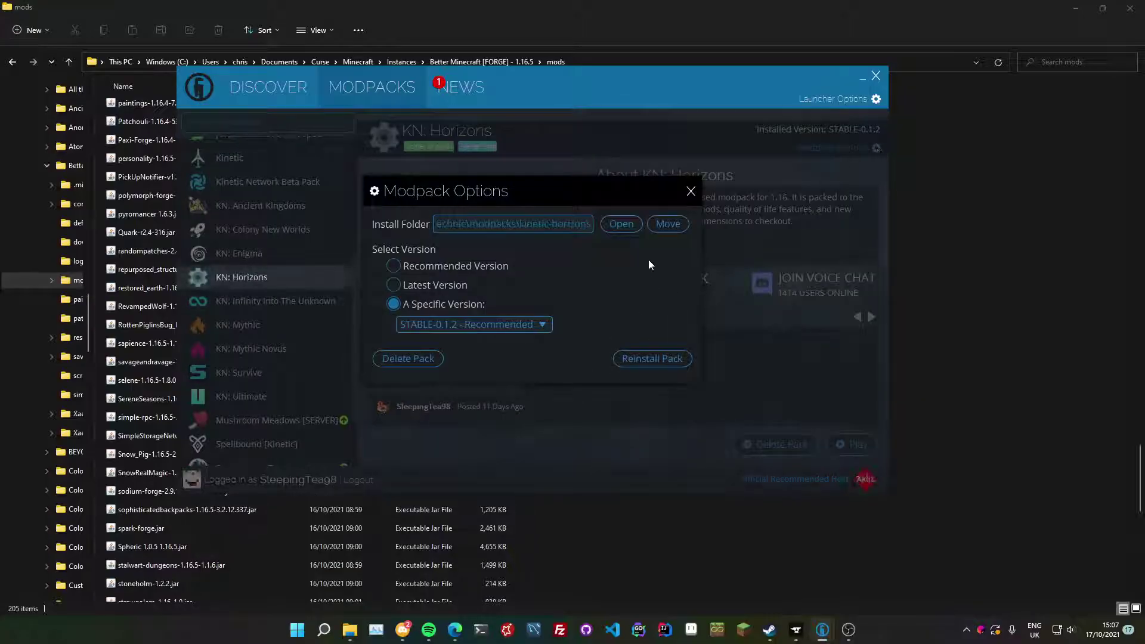
{"action": "left_click", "coordinate": [630, 228]}
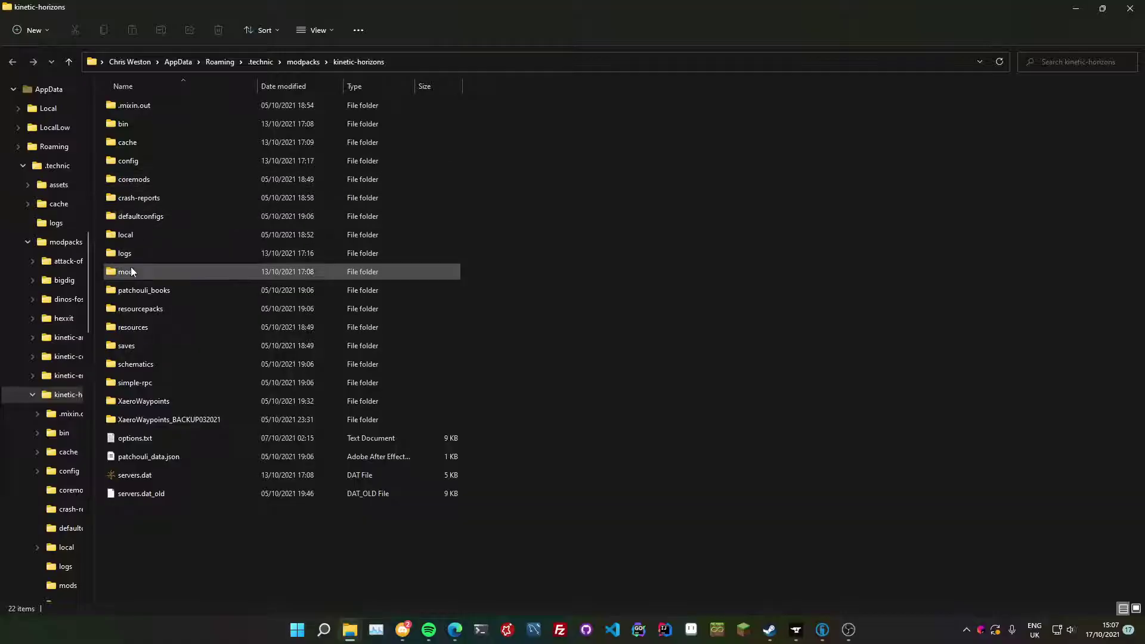
Locate performant-1-16-2-5-3-72m.jar in the KN: Horizons mods folder.
{"action": "double_click", "coordinate": [131, 272]}
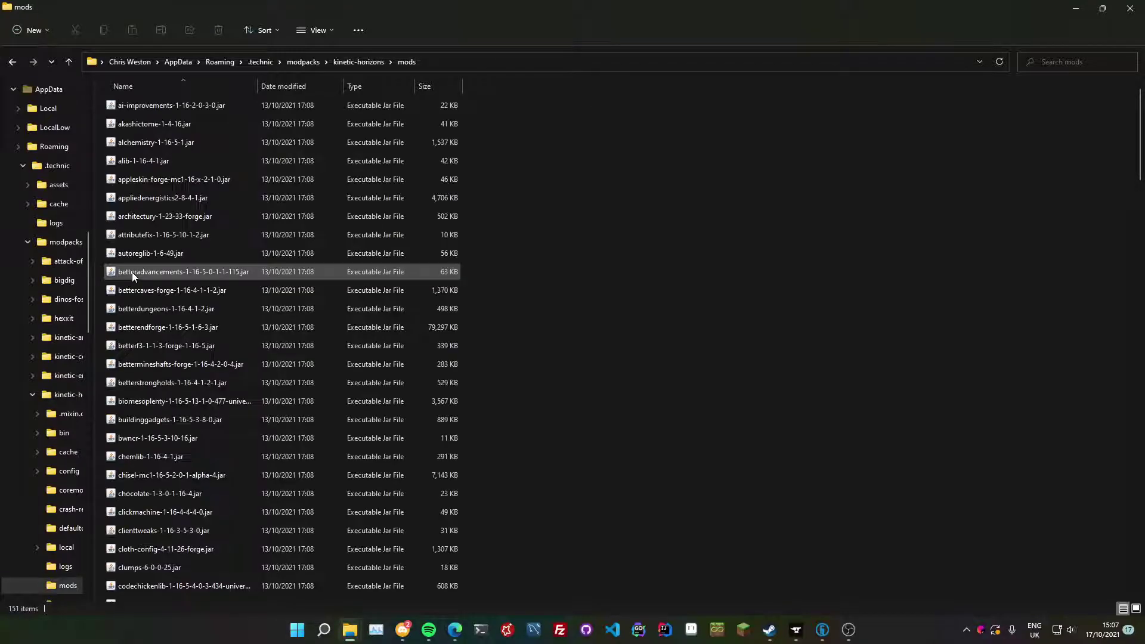
{"action": "key", "text": "p"}
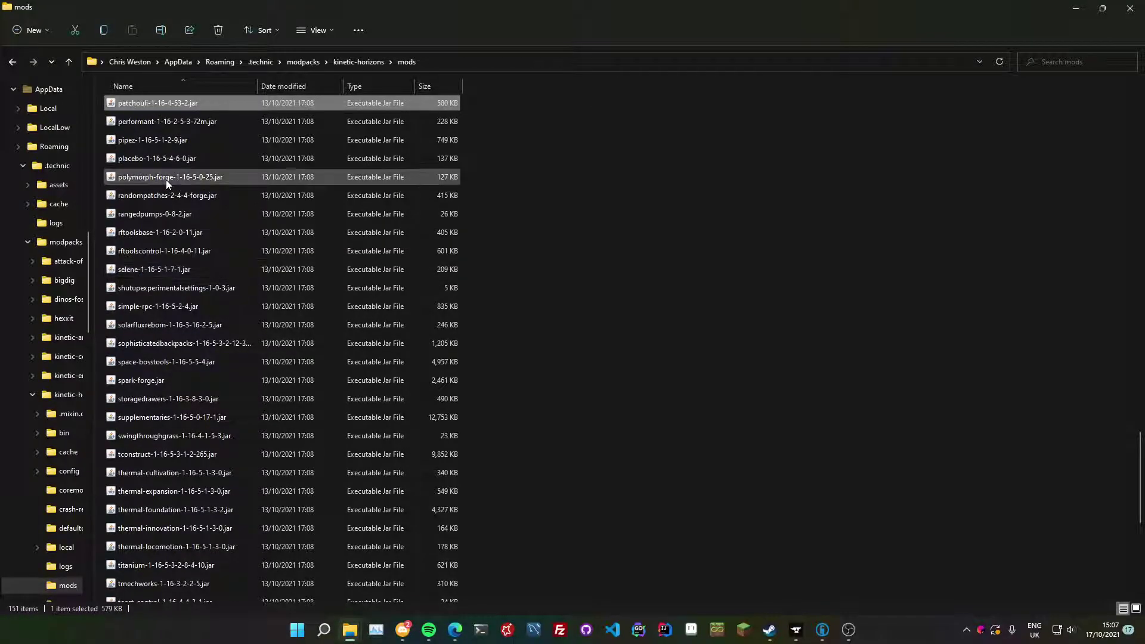
{"action": "scroll", "coordinate": [170, 188], "scroll_direction": "up", "scroll_amount": 1}
{"action": "left_click", "coordinate": [149, 177]}
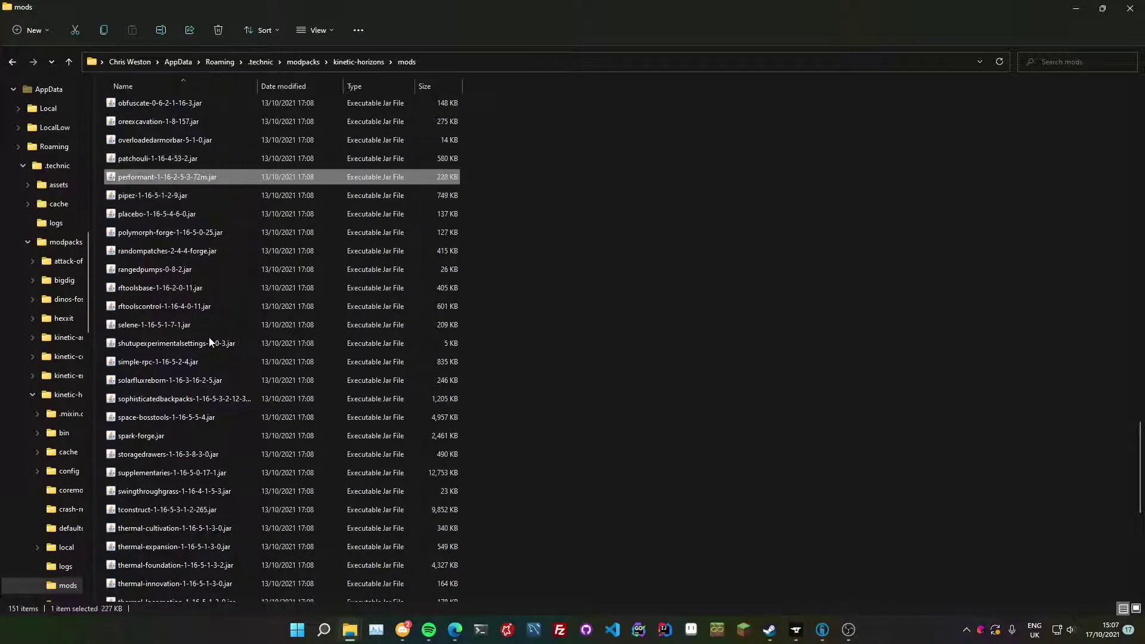
Close the KN: Horizons mods folder, its modpack options and the Technic Launcher.
{"action": "left_click_drag", "start_coordinate": [505, 6], "coordinate": [508, 122]}
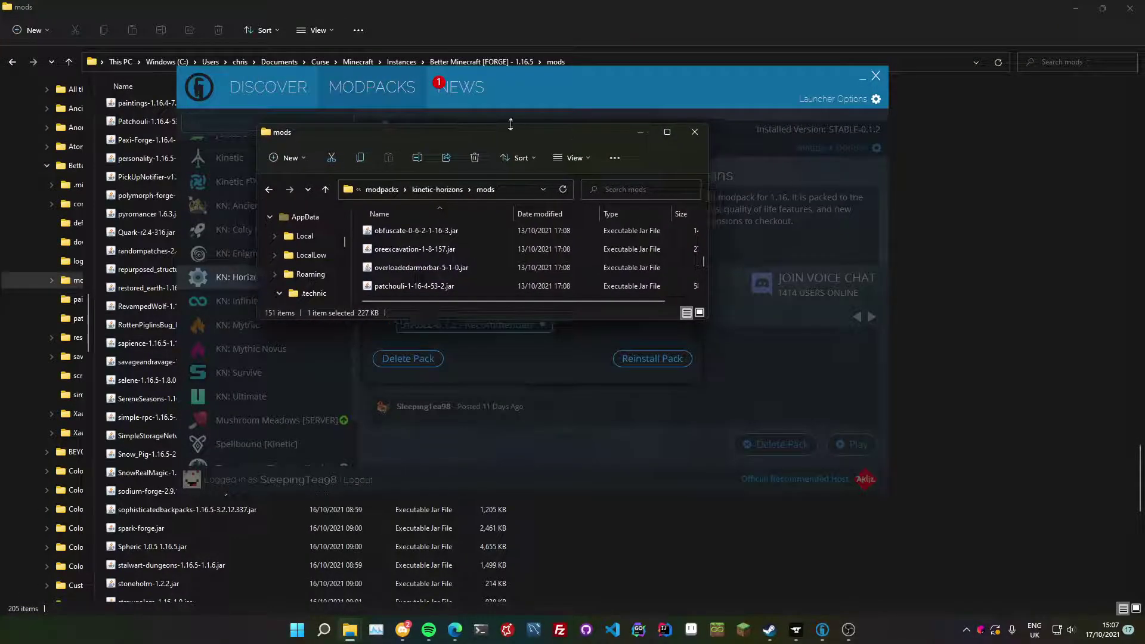
{"action": "left_click", "coordinate": [693, 133]}
{"action": "left_click", "coordinate": [691, 192]}
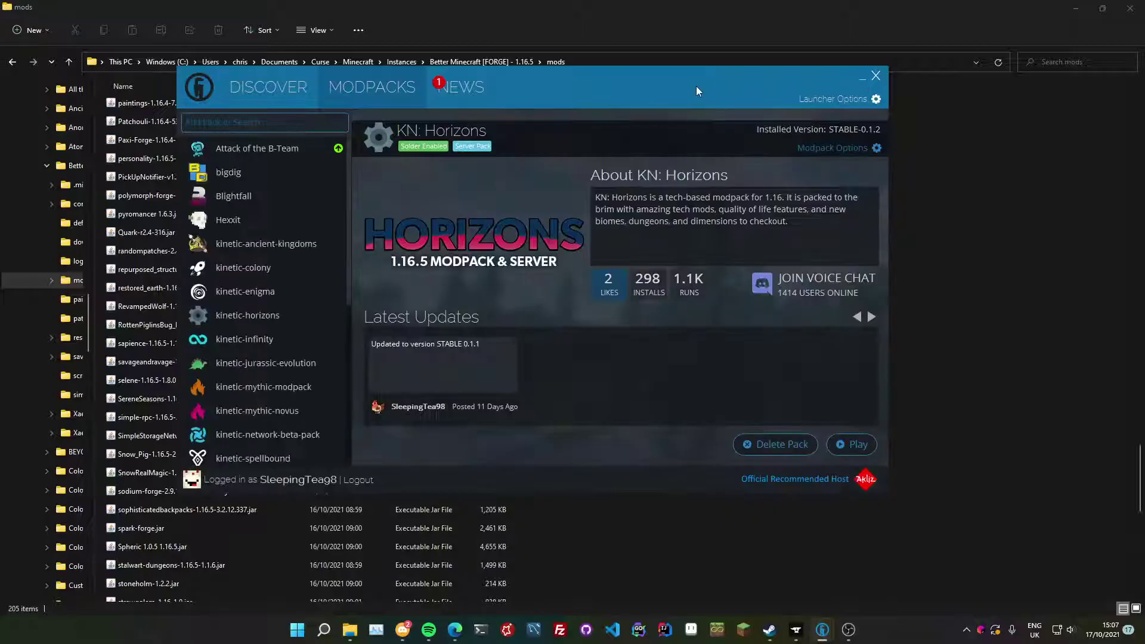
{"action": "left_click", "coordinate": [875, 76]}
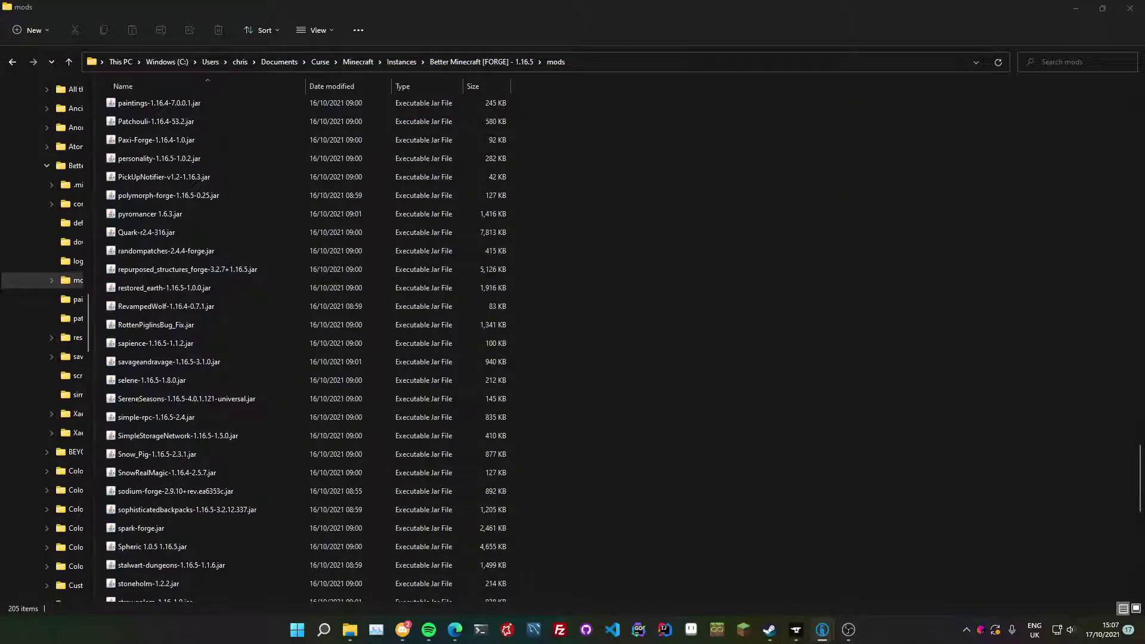
Switch to Edge to view the Halogen mod page, then return and close the Better Minecraft mods folder.
{"action": "left_click_drag", "start_coordinate": [588, 5], "coordinate": [453, 124]}
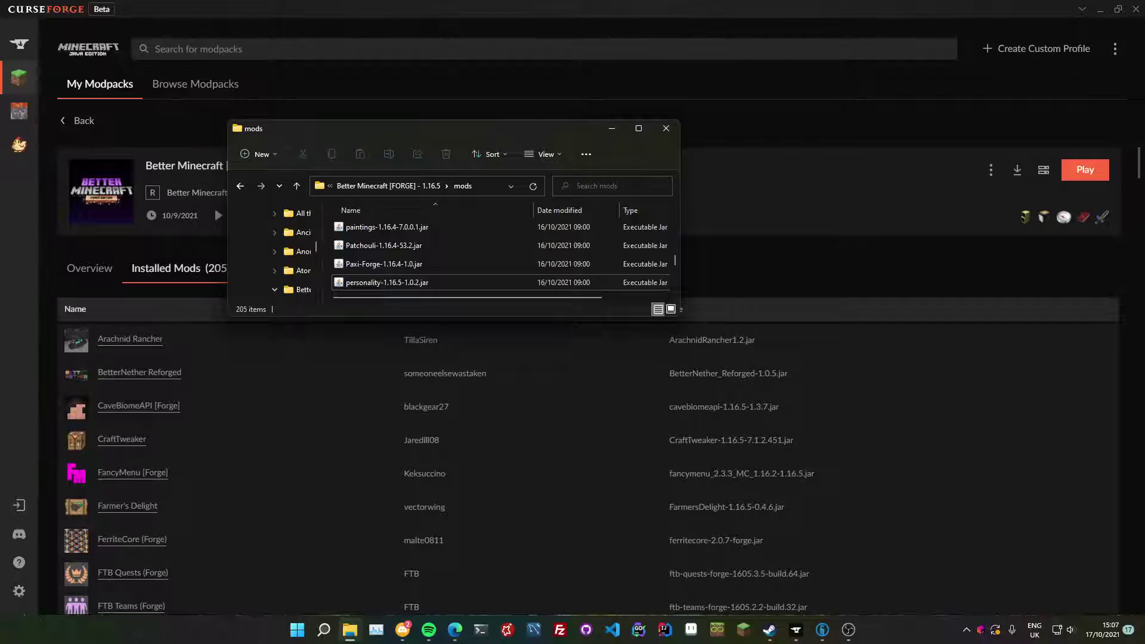
{"action": "left_click", "coordinate": [454, 629]}
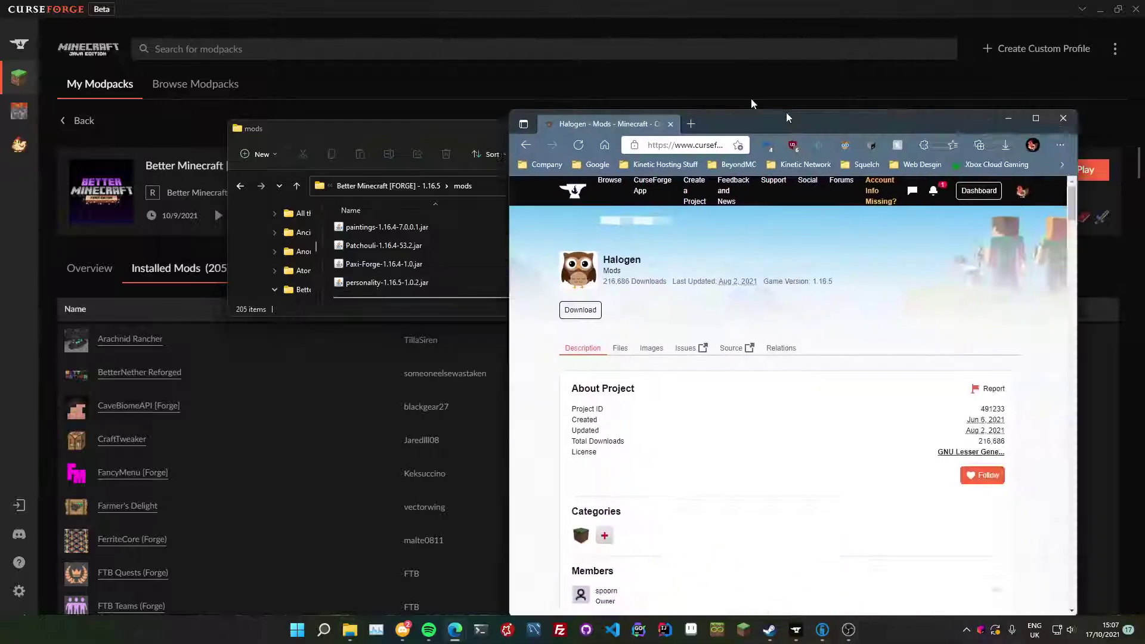
{"action": "scroll", "coordinate": [739, 237], "scroll_direction": "down", "scroll_amount": 2}
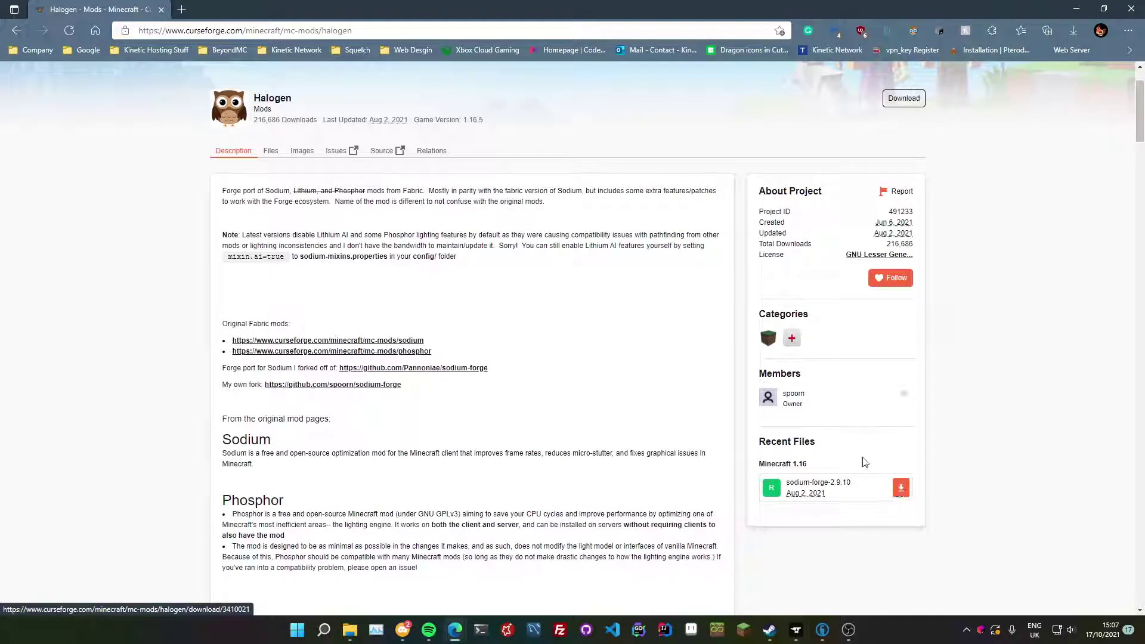
{"action": "left_click", "coordinate": [455, 630]}
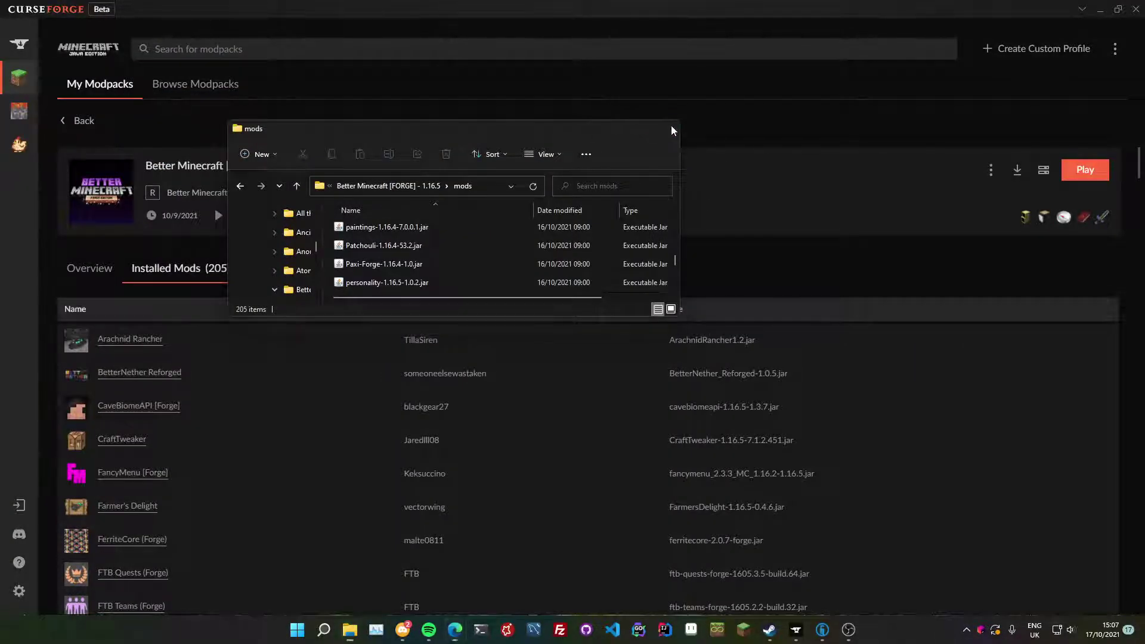
{"action": "left_click", "coordinate": [666, 128]}
Allow content management for the Better Minecraft [FORGE] profile in its Profile Options.
{"action": "left_click", "coordinate": [90, 269]}
{"action": "left_click", "coordinate": [990, 172]}
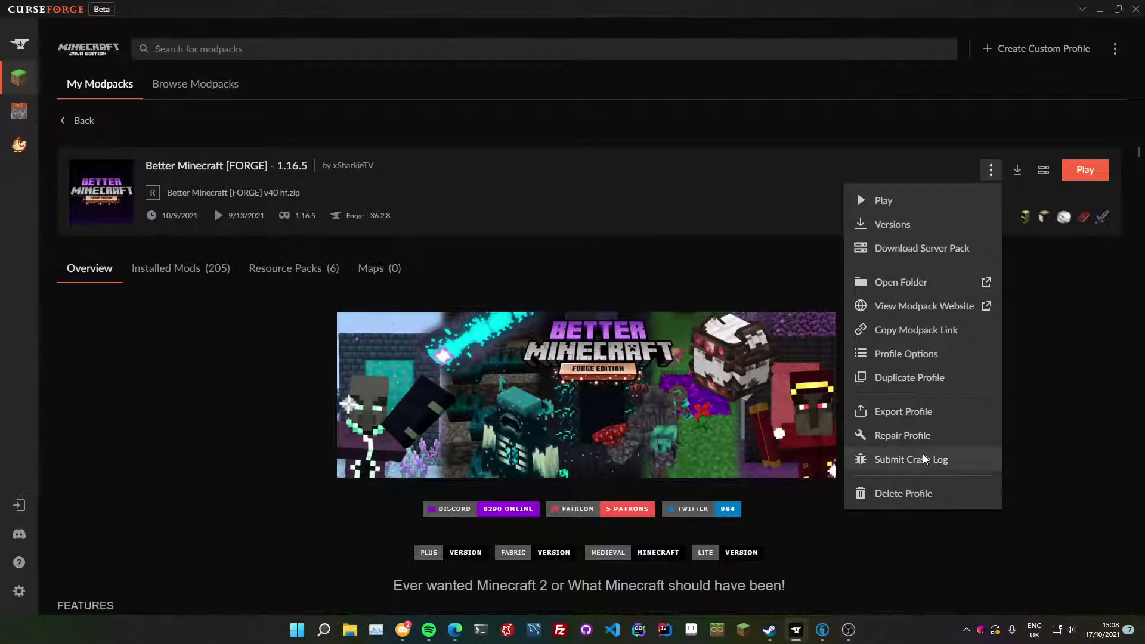
{"action": "left_click", "coordinate": [917, 354]}
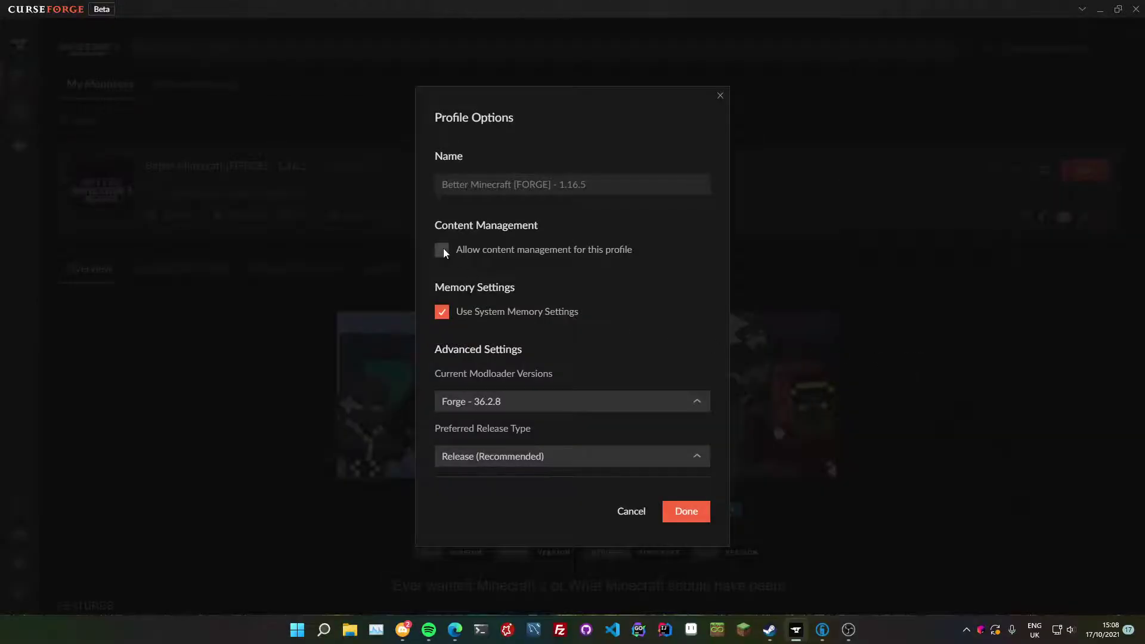
{"action": "left_click", "coordinate": [692, 512]}
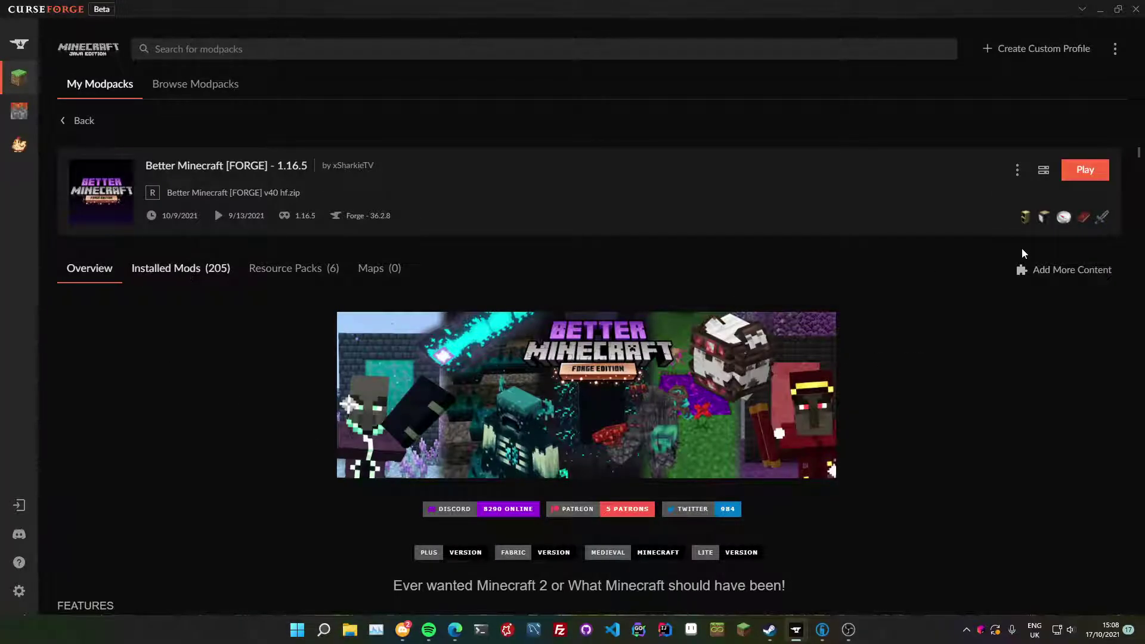
Search the modpack's additional content for "halo", view the Halogen mod's details, and leave the content browser.
{"action": "left_click", "coordinate": [1061, 271]}
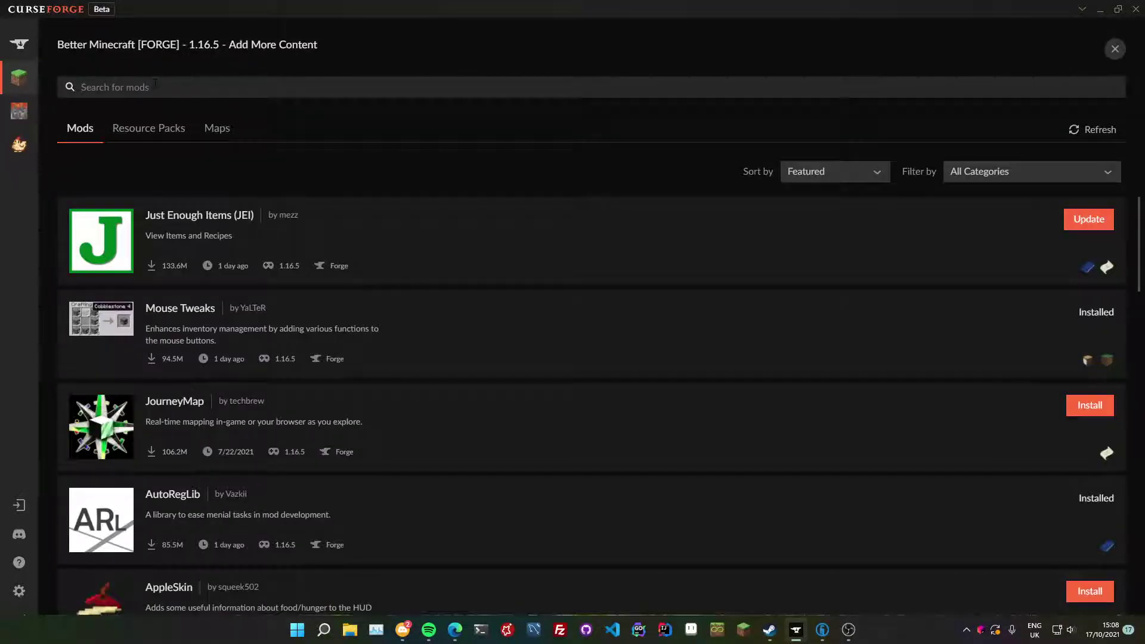
{"action": "type", "text": "halo"}
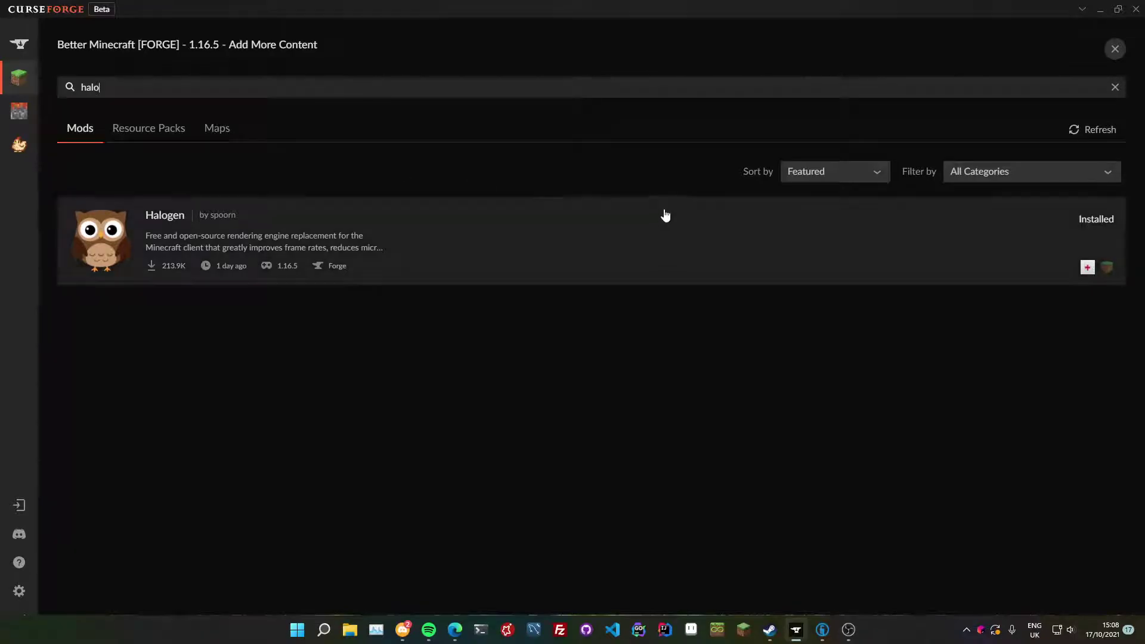
{"action": "left_click", "coordinate": [661, 224]}
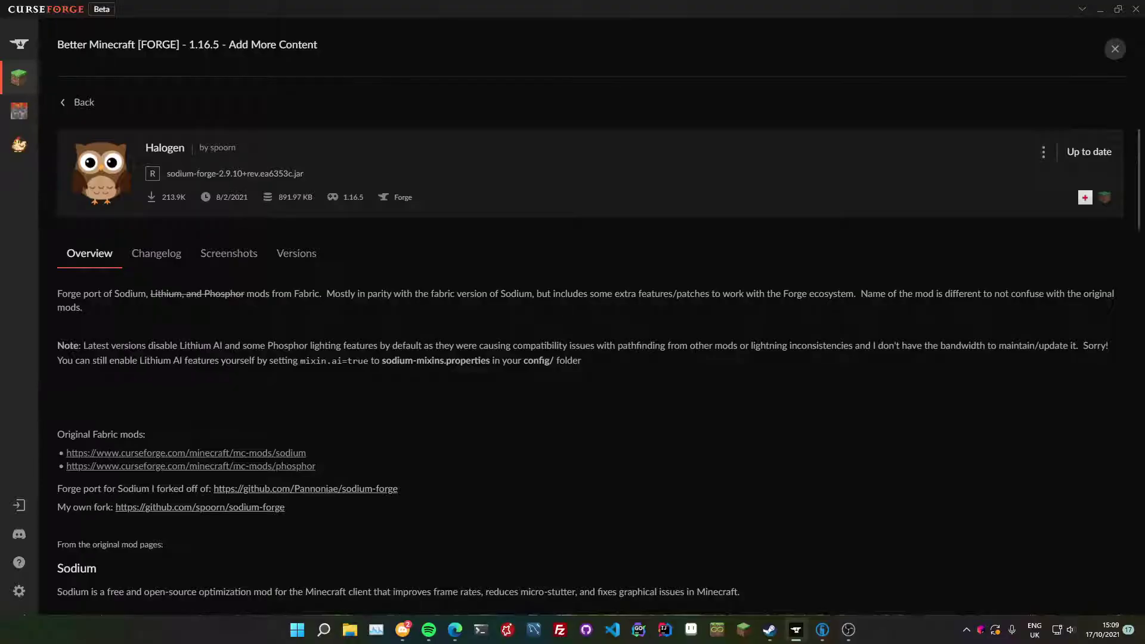
{"action": "left_click", "coordinate": [83, 102]}
{"action": "left_click", "coordinate": [1115, 48]}
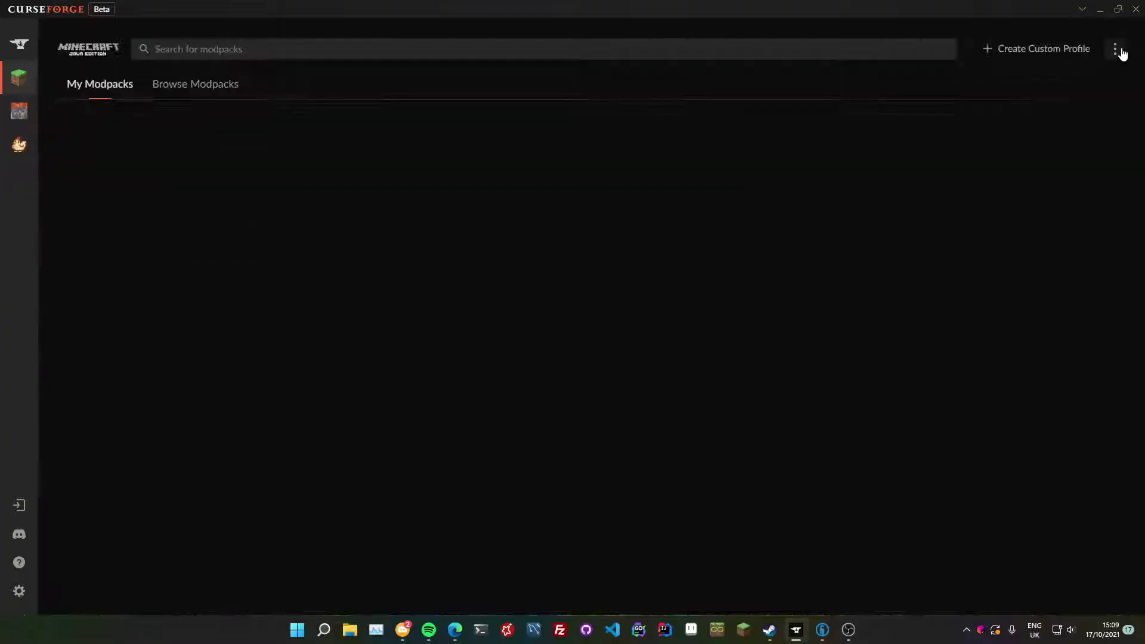
Show all versions on the OptiFine downloads page, expand the Minecraft 1.16.5 builds, and check the Forge version each one requires.
{"action": "left_click", "coordinate": [77, 121]}
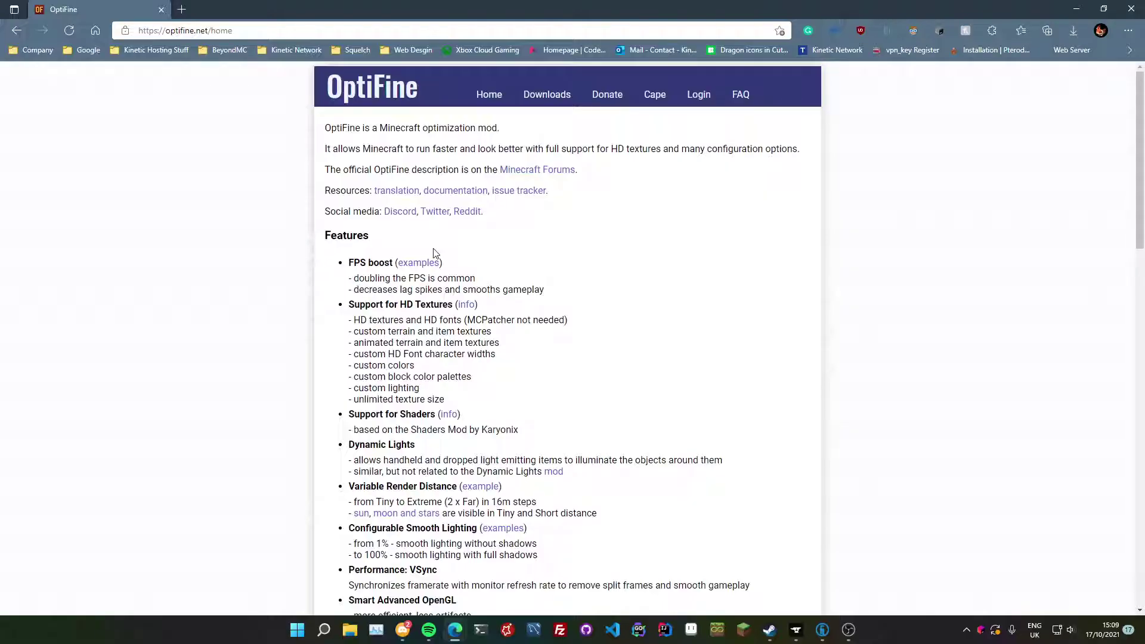
{"action": "left_click", "coordinate": [544, 94]}
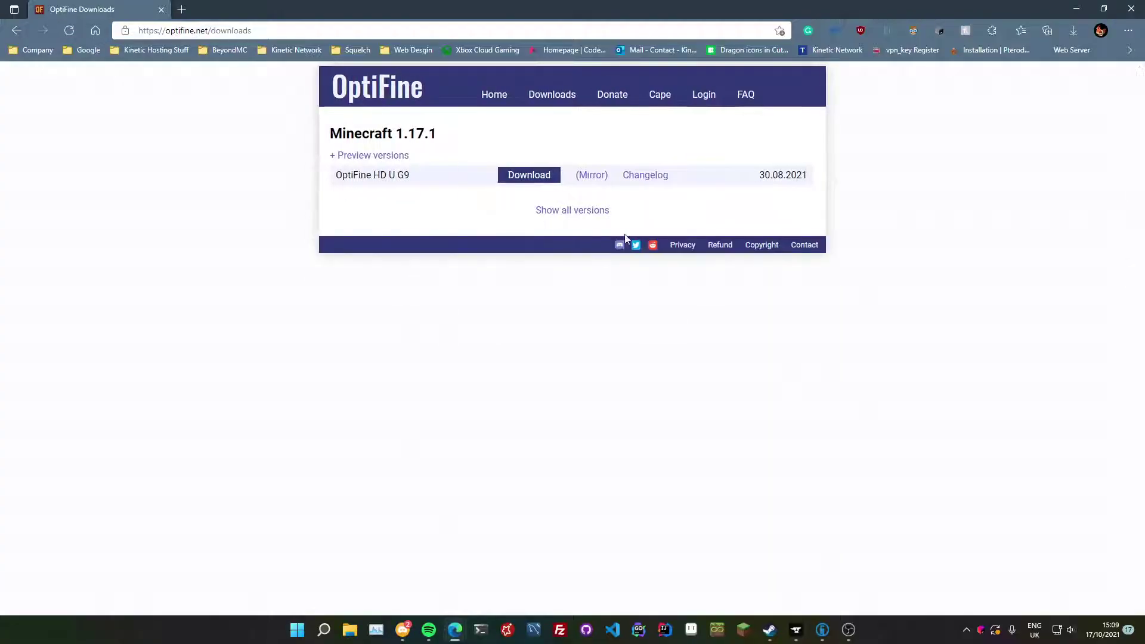
{"action": "left_click", "coordinate": [584, 216]}
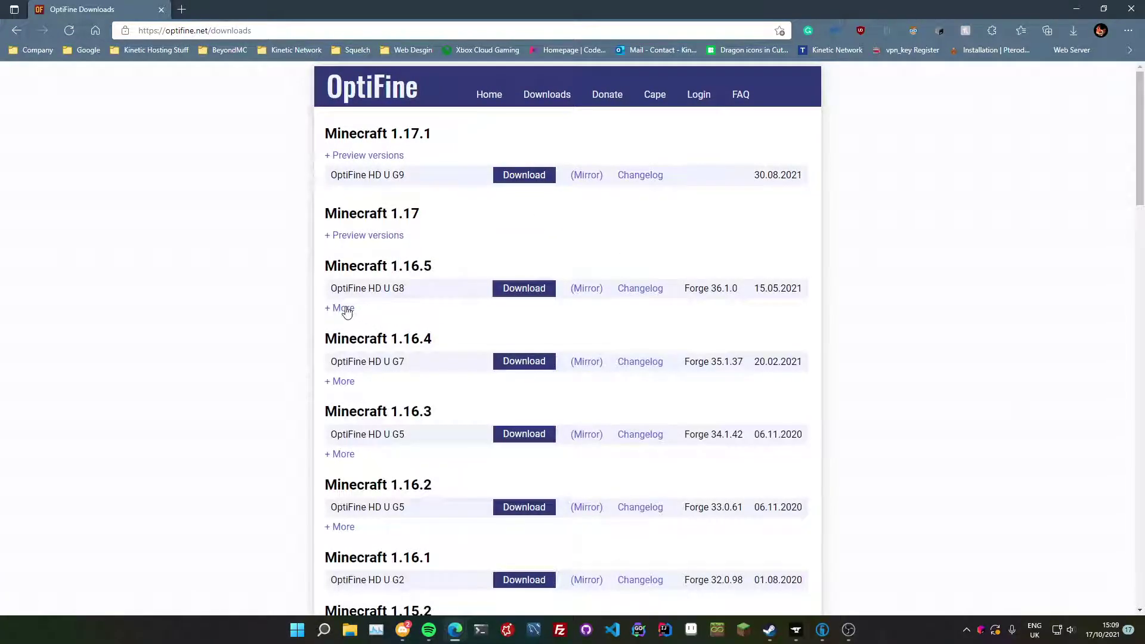
{"action": "left_click", "coordinate": [344, 309]}
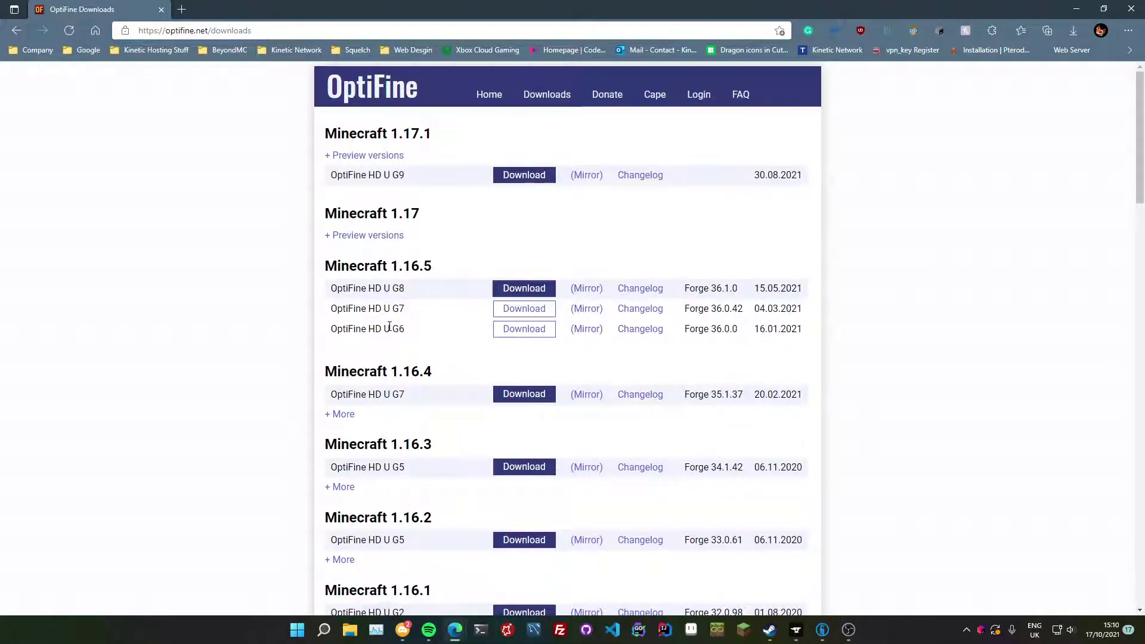
{"action": "left_click_drag", "start_coordinate": [686, 288], "coordinate": [738, 290]}
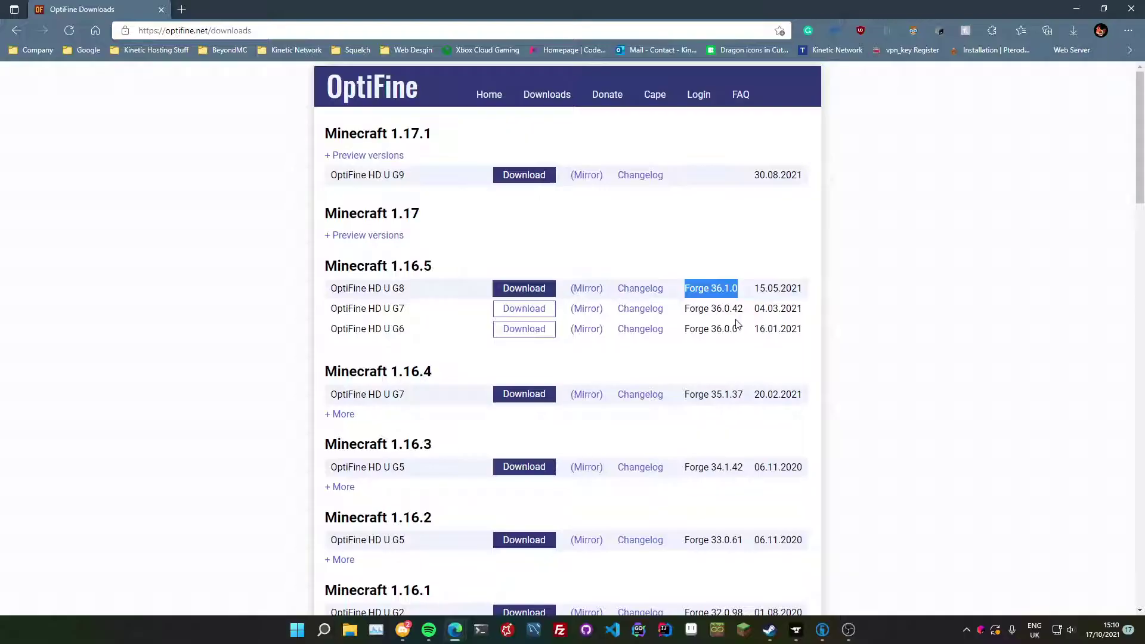
{"action": "left_click", "coordinate": [866, 253]}
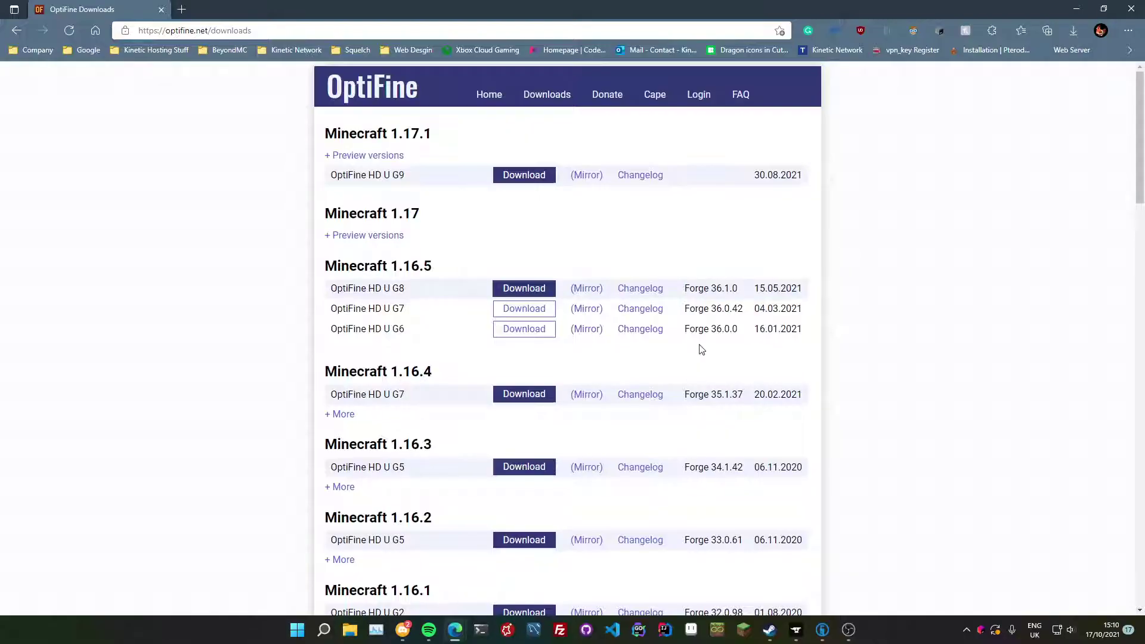
Switch from the browser to CurseForge and open the Better Minecraft [FORGE] profile's mods folder.
{"action": "left_click_drag", "start_coordinate": [559, 5], "coordinate": [1144, 69]}
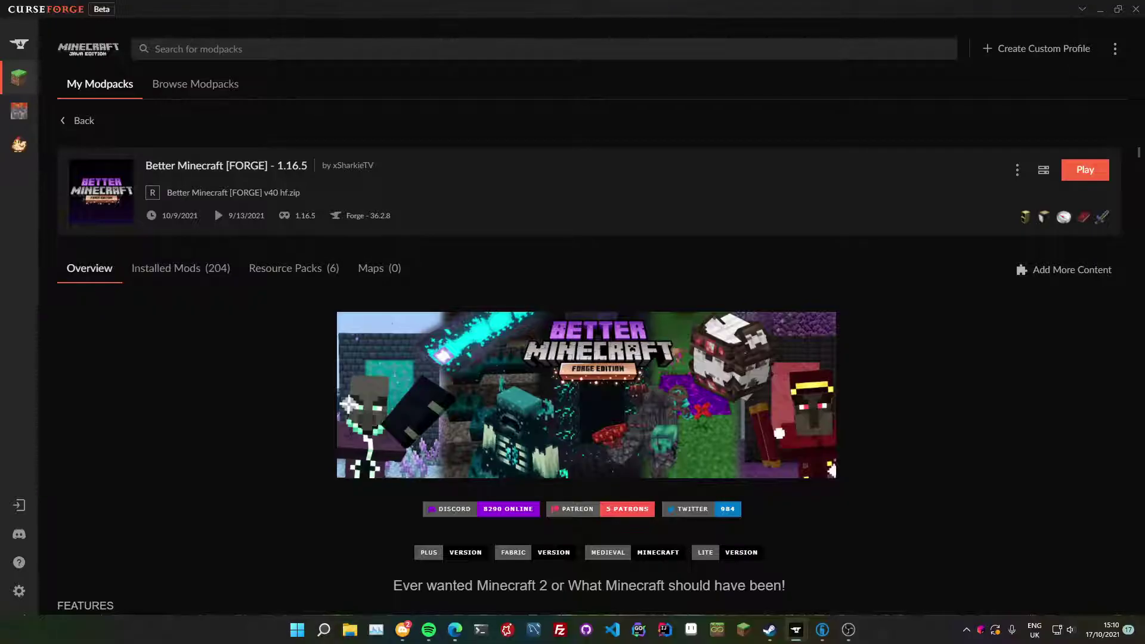
{"action": "key", "text": "alt+Tab"}
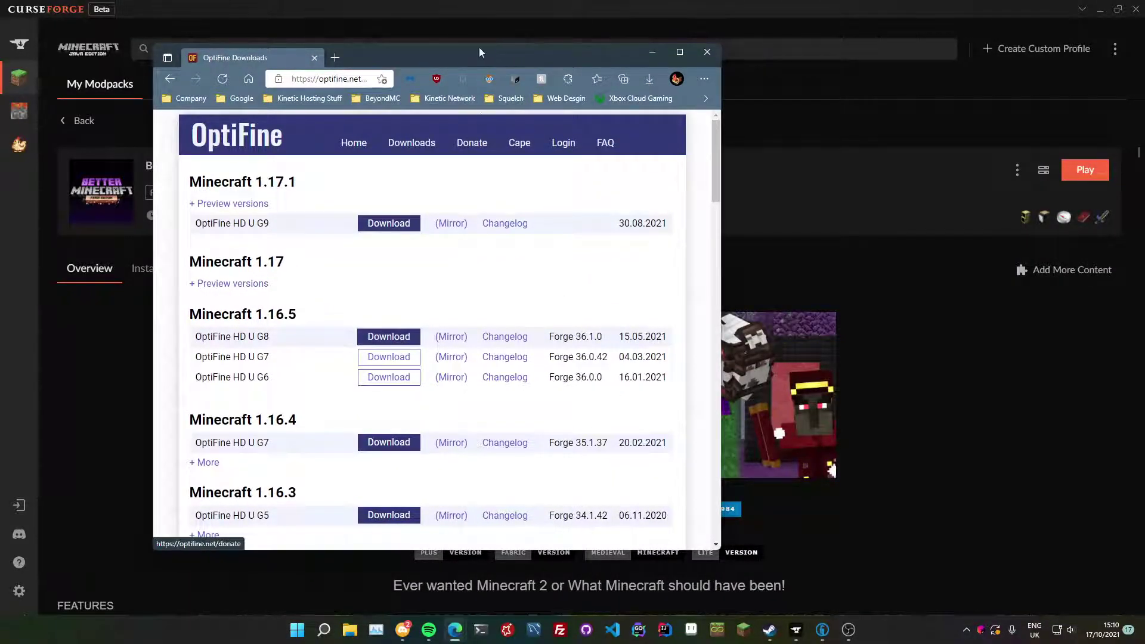
{"action": "left_click_drag", "start_coordinate": [477, 60], "coordinate": [735, 102]}
{"action": "key", "text": "alt+Tab"}
{"action": "left_click", "coordinate": [1012, 173]}
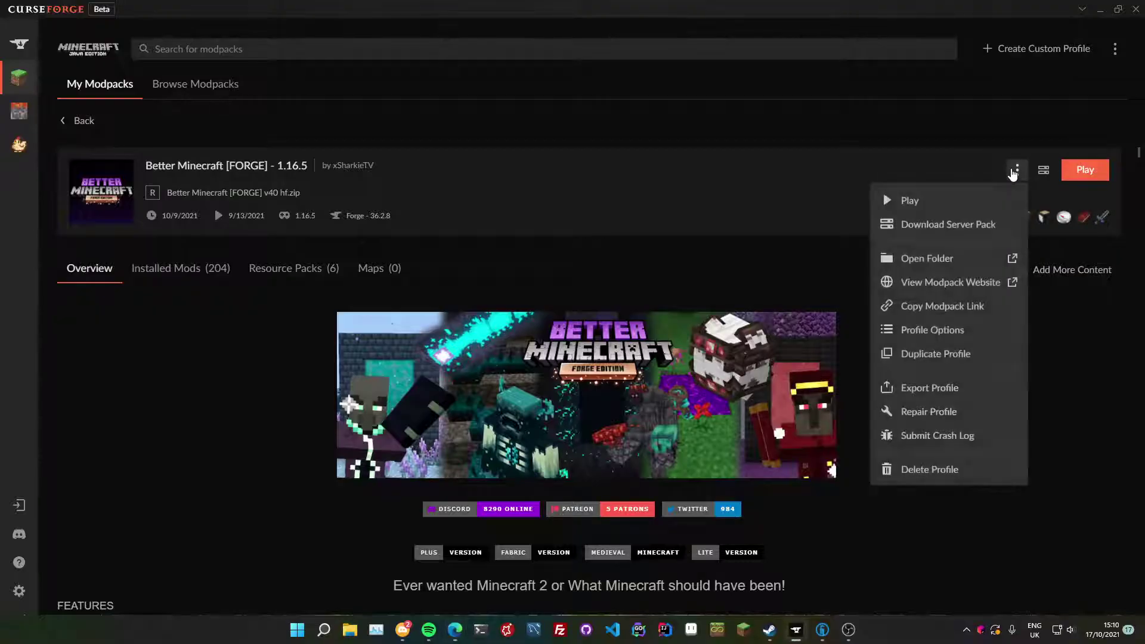
{"action": "left_click", "coordinate": [923, 258]}
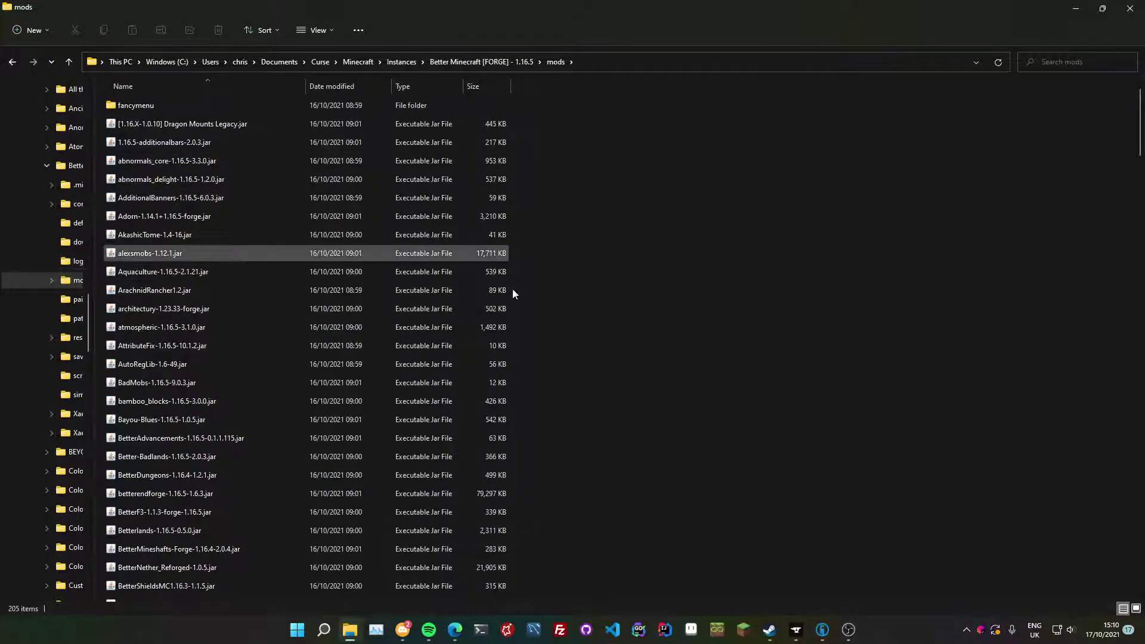
View the KN: Horizons mods folder through its modpack options in the Technic Launcher, and close both modpacks' mods folders.
{"action": "mouse_move", "coordinate": [823, 631]}
{"action": "left_click", "coordinate": [867, 566]}
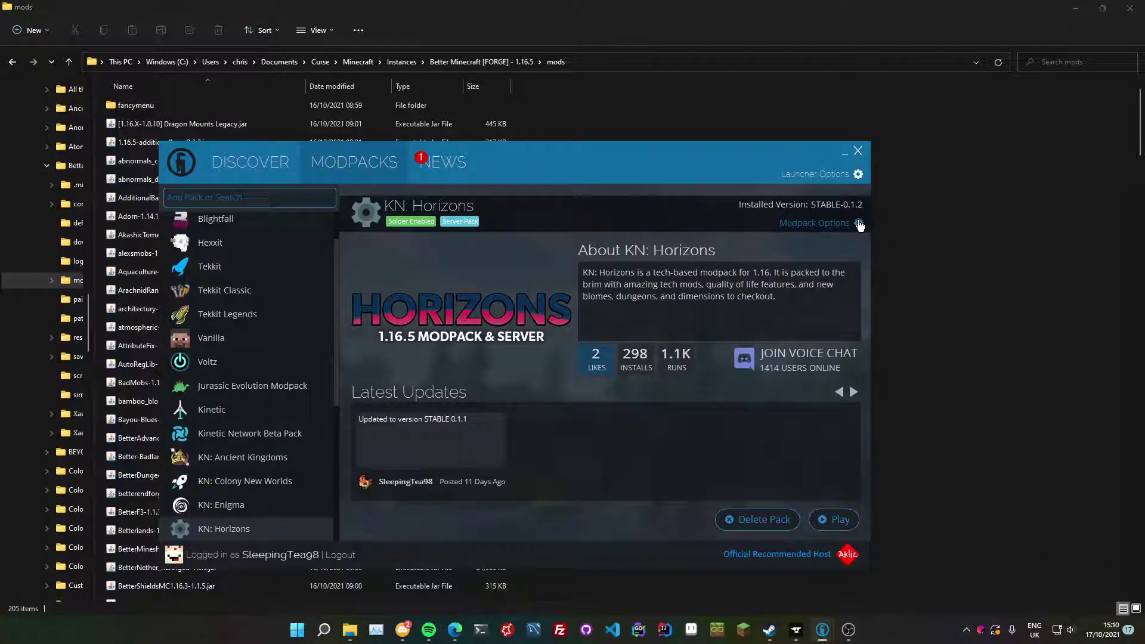
{"action": "left_click", "coordinate": [858, 223]}
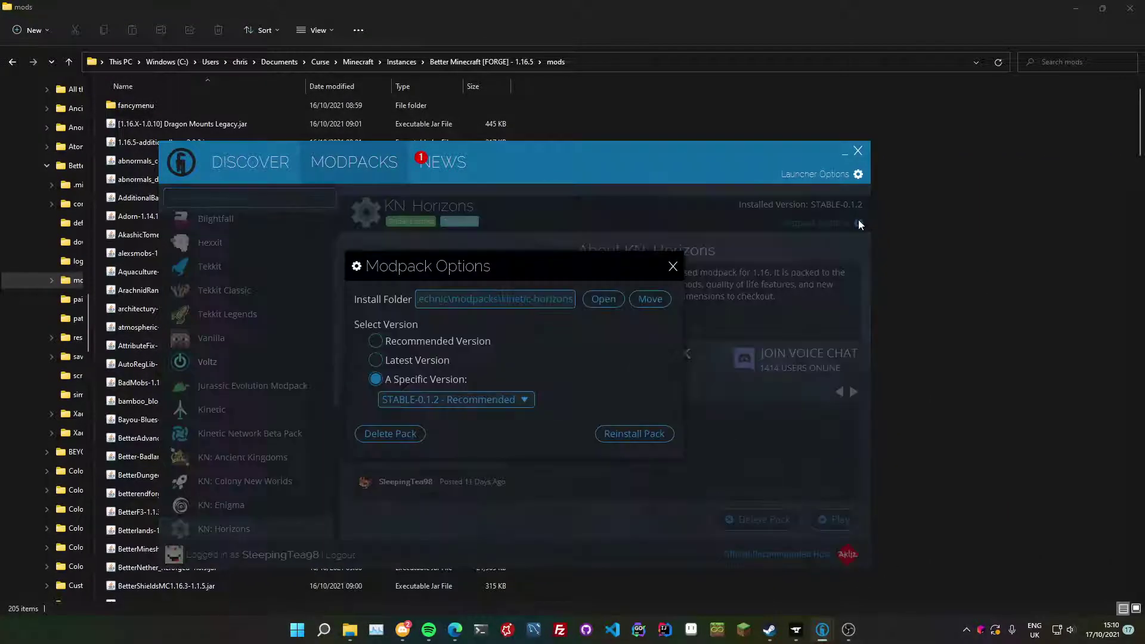
{"action": "left_click", "coordinate": [601, 299]}
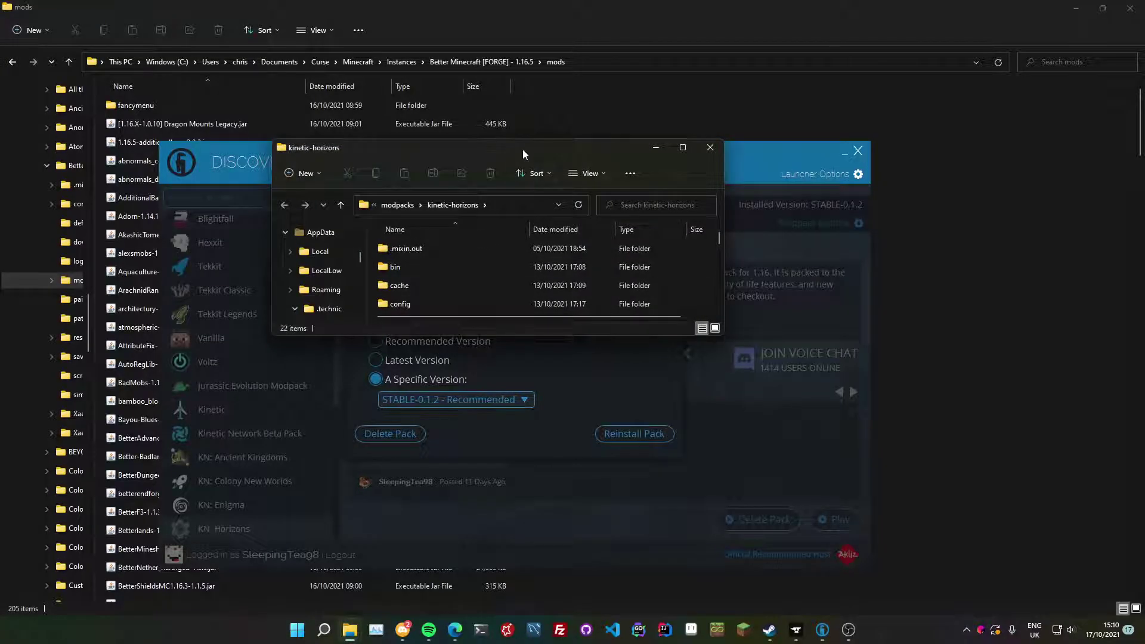
{"action": "double_click", "coordinate": [522, 149]}
{"action": "left_click", "coordinate": [130, 272]}
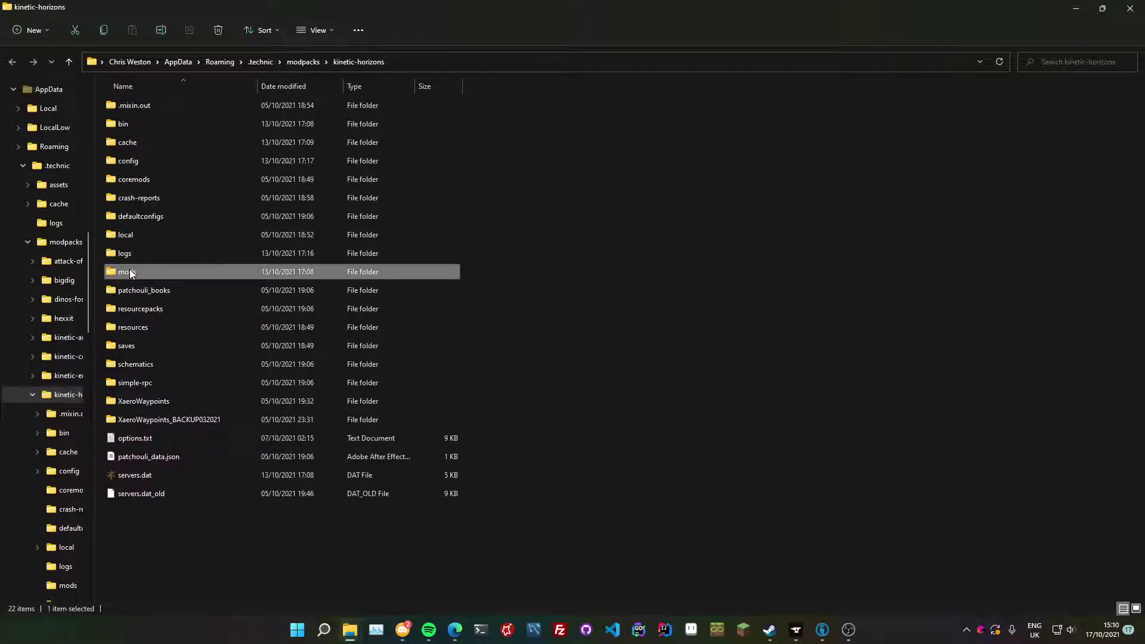
{"action": "double_click", "coordinate": [130, 272]}
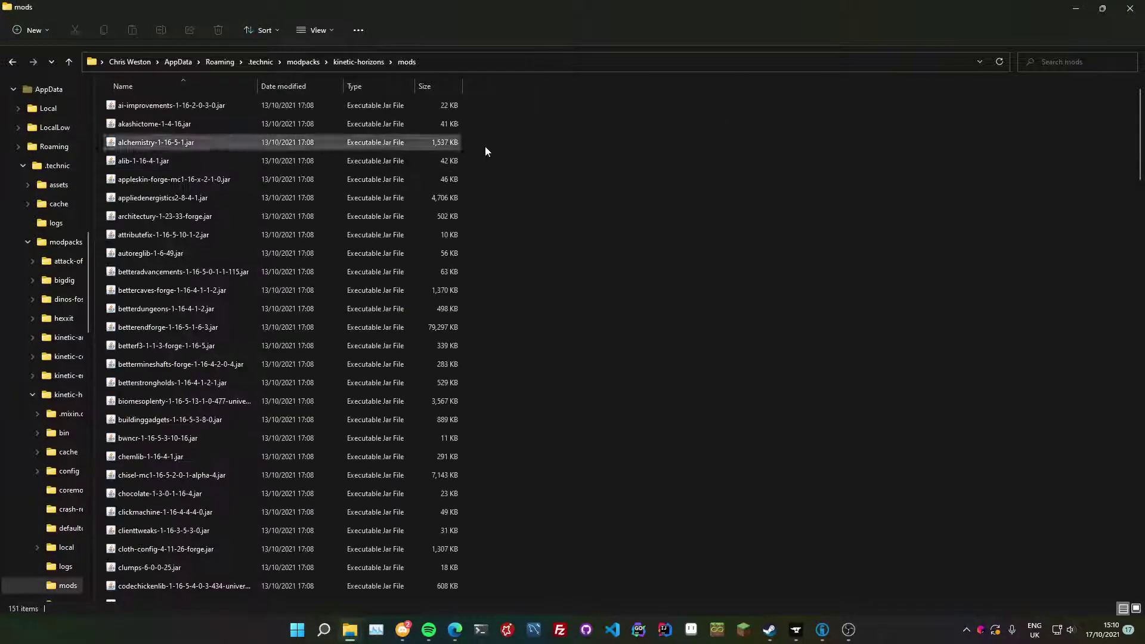
{"action": "left_click", "coordinate": [1130, 6]}
{"action": "left_click", "coordinate": [1130, 6]}
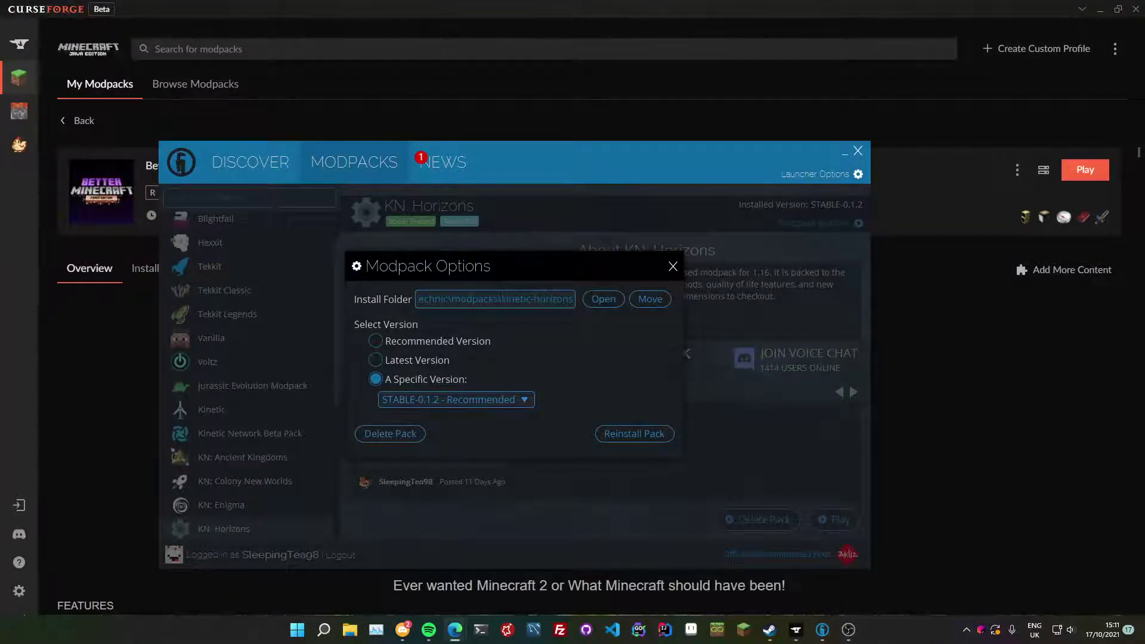
Switch to Edge and read through the FerriteCore (Forge) mod page, including its recent files and comments.
{"action": "left_click", "coordinate": [455, 630]}
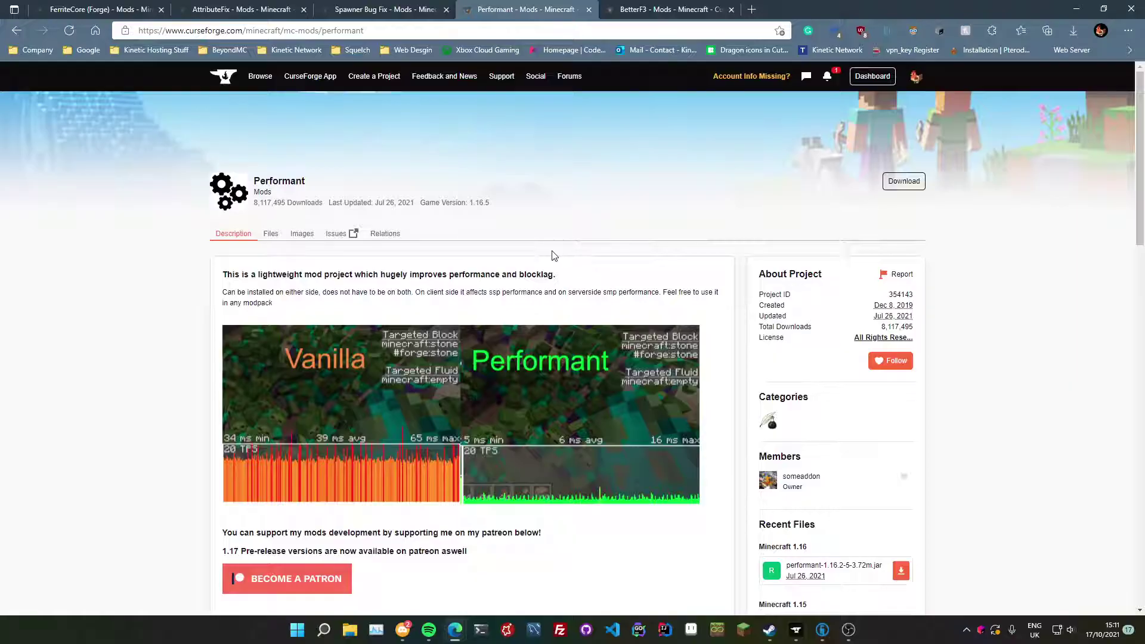
{"action": "key", "text": "ctrl+1"}
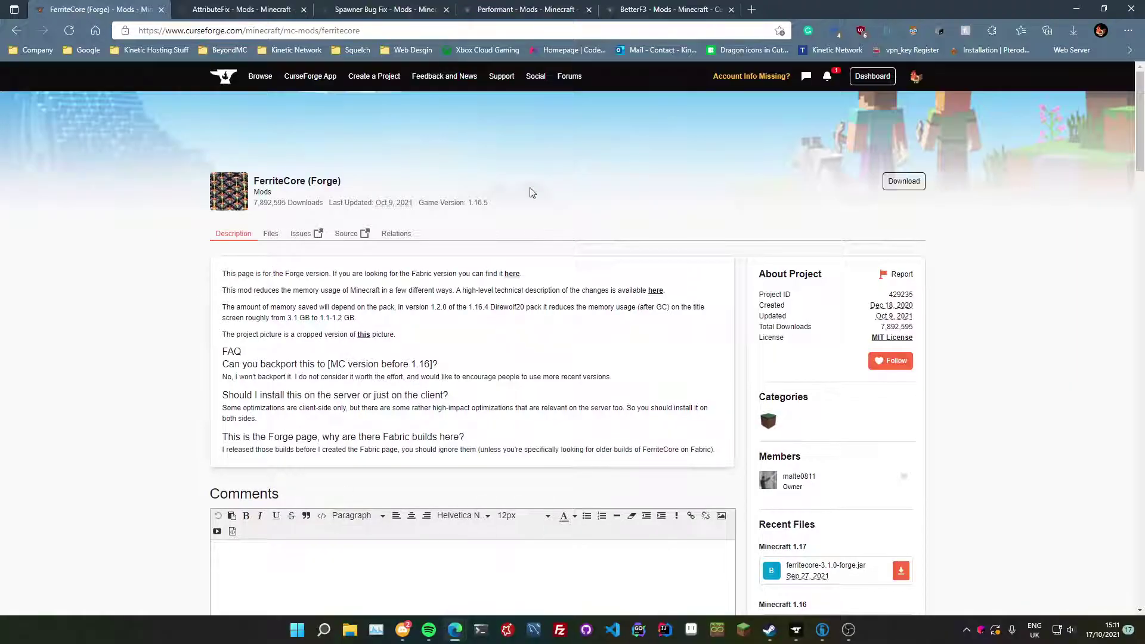
{"action": "scroll", "coordinate": [536, 328], "scroll_direction": "down", "scroll_amount": 3}
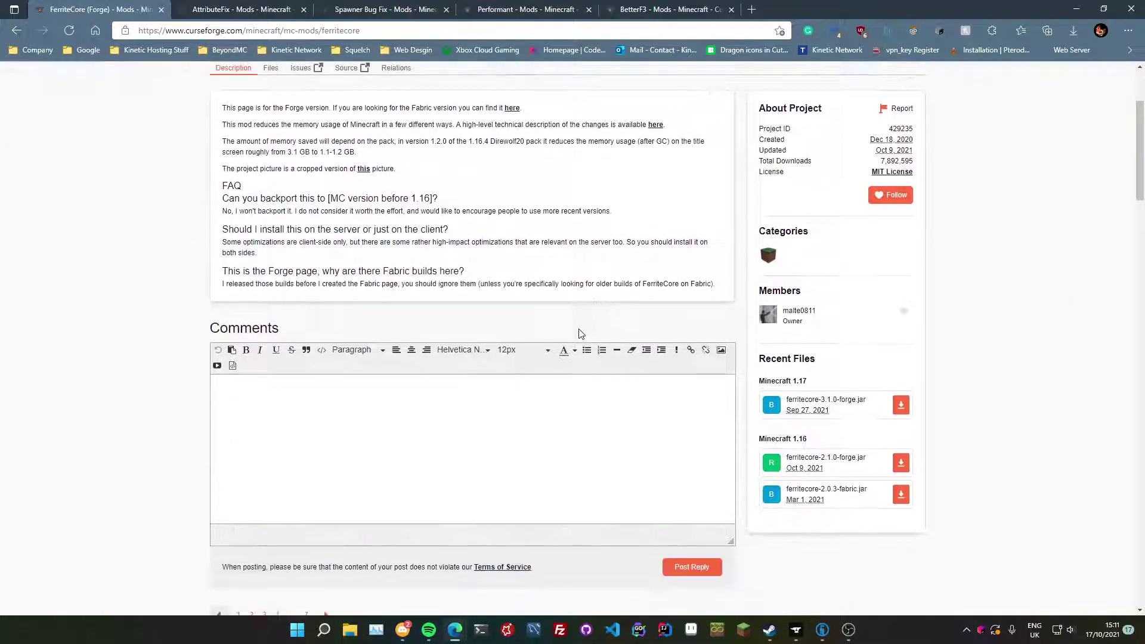
{"action": "scroll", "coordinate": [794, 394], "scroll_direction": "down", "scroll_amount": 4}
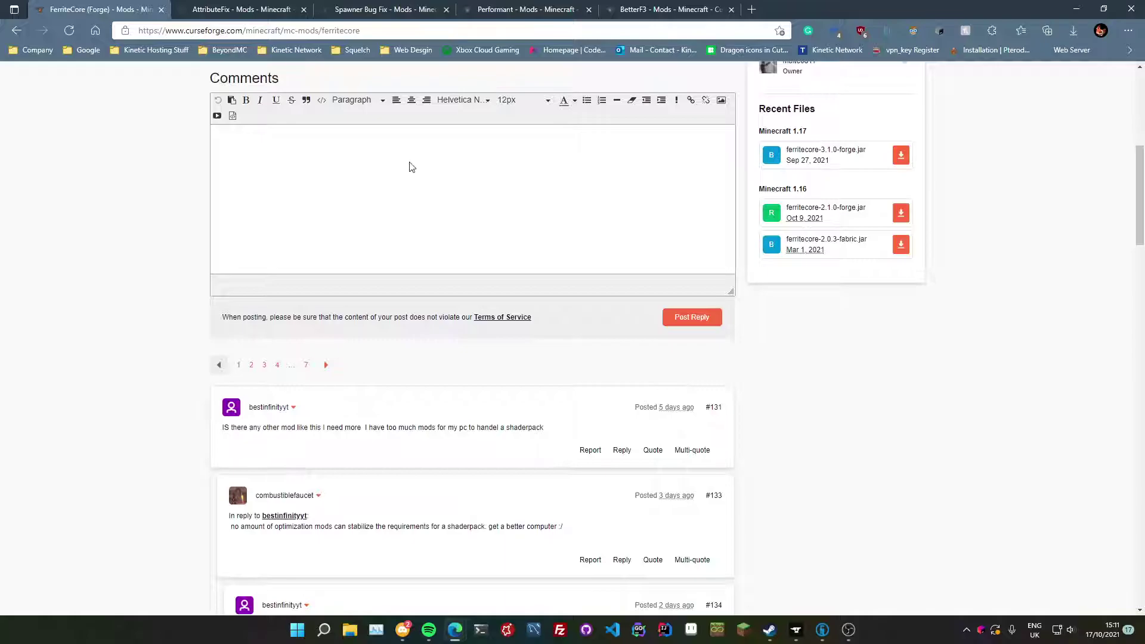
{"action": "scroll", "coordinate": [859, 447], "scroll_direction": "up", "scroll_amount": 7}
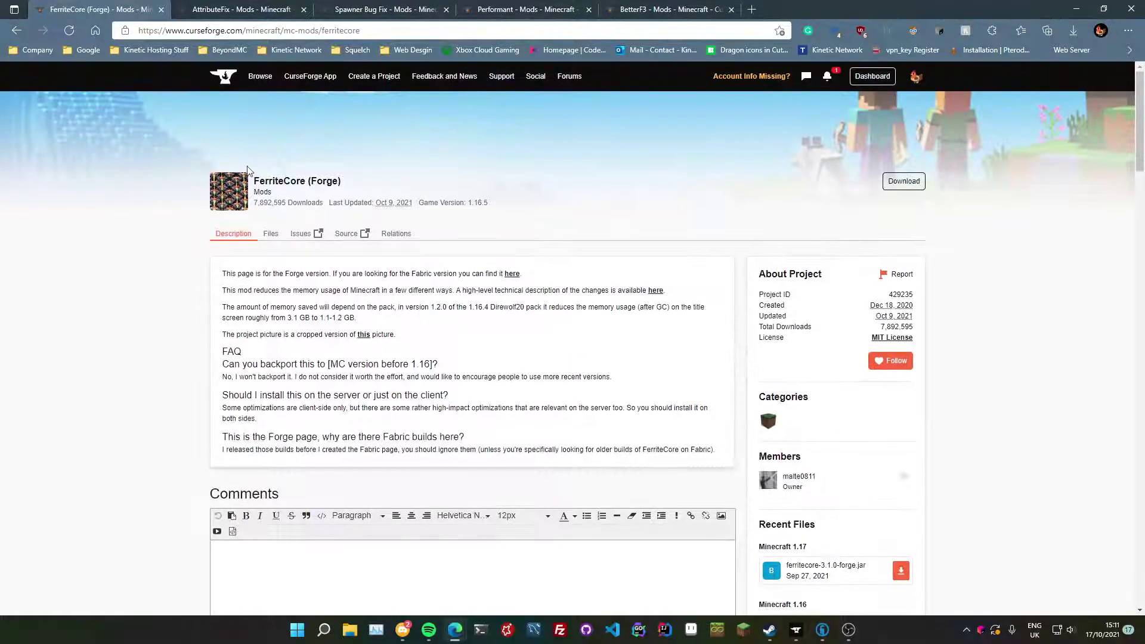
Review the AttributeFix and Spawner Bug Fix mod pages, and bring up the BetterF3 page.
{"action": "left_click", "coordinate": [263, 10]}
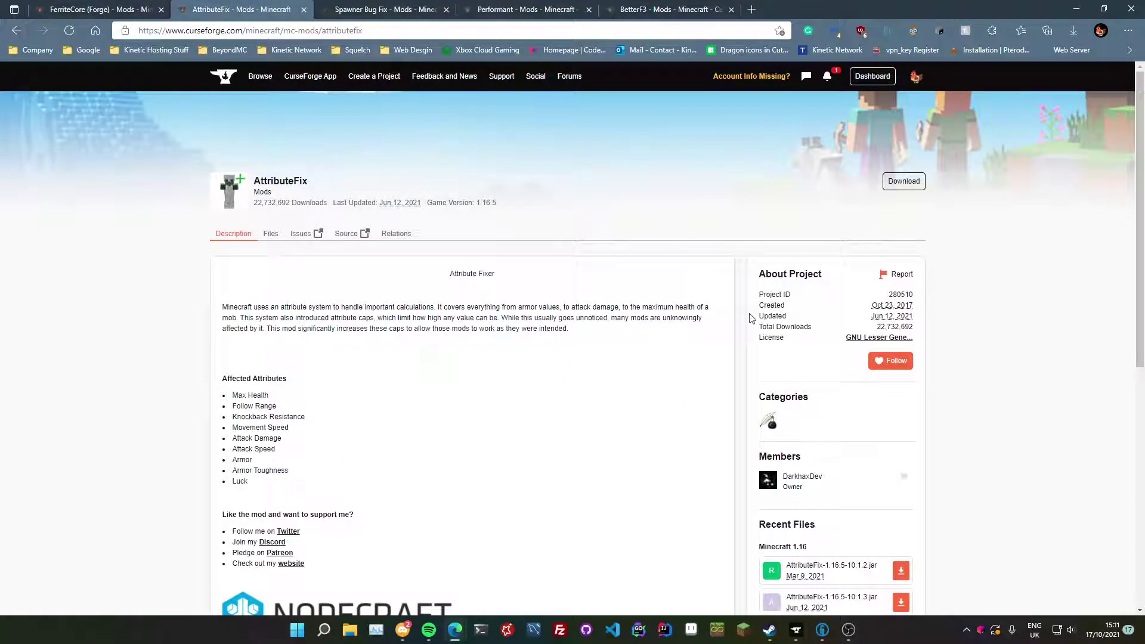
{"action": "scroll", "coordinate": [577, 471], "scroll_direction": "down", "scroll_amount": 1}
{"action": "scroll", "coordinate": [613, 434], "scroll_direction": "up", "scroll_amount": 1}
{"action": "scroll", "coordinate": [614, 212], "scroll_direction": "down", "scroll_amount": 4}
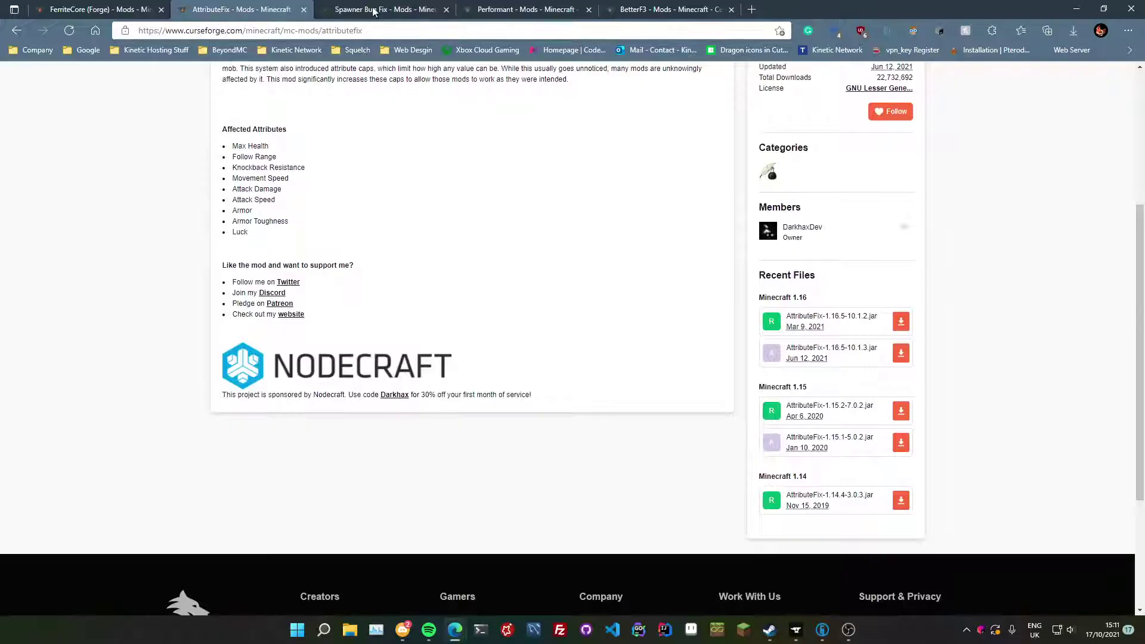
{"action": "left_click", "coordinate": [392, 7]}
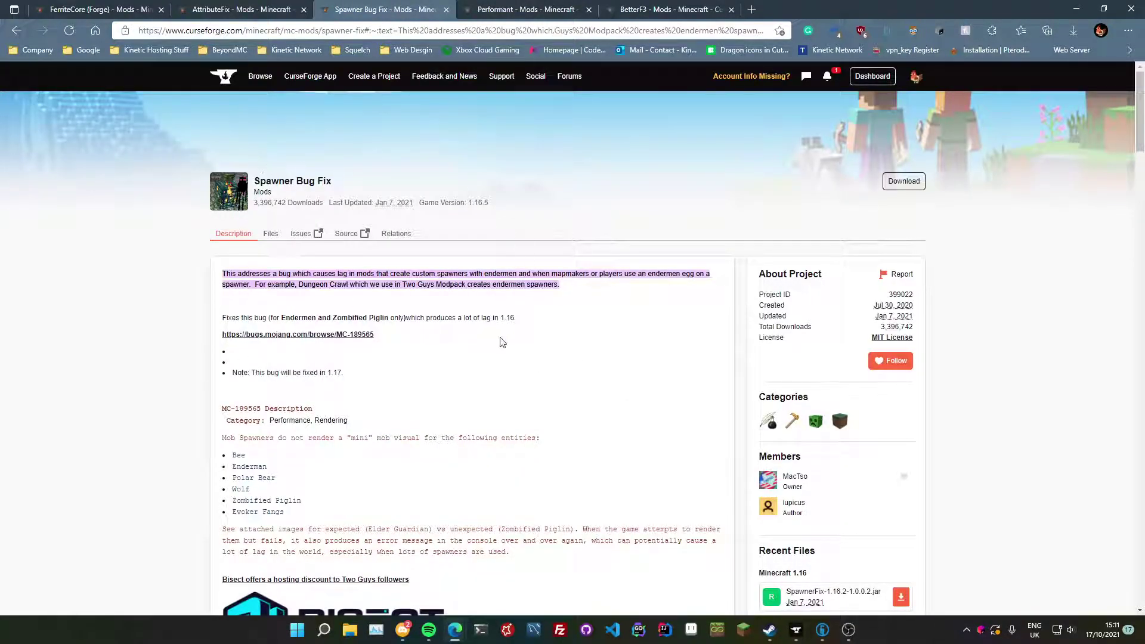
{"action": "scroll", "coordinate": [530, 310], "scroll_direction": "down", "scroll_amount": 3}
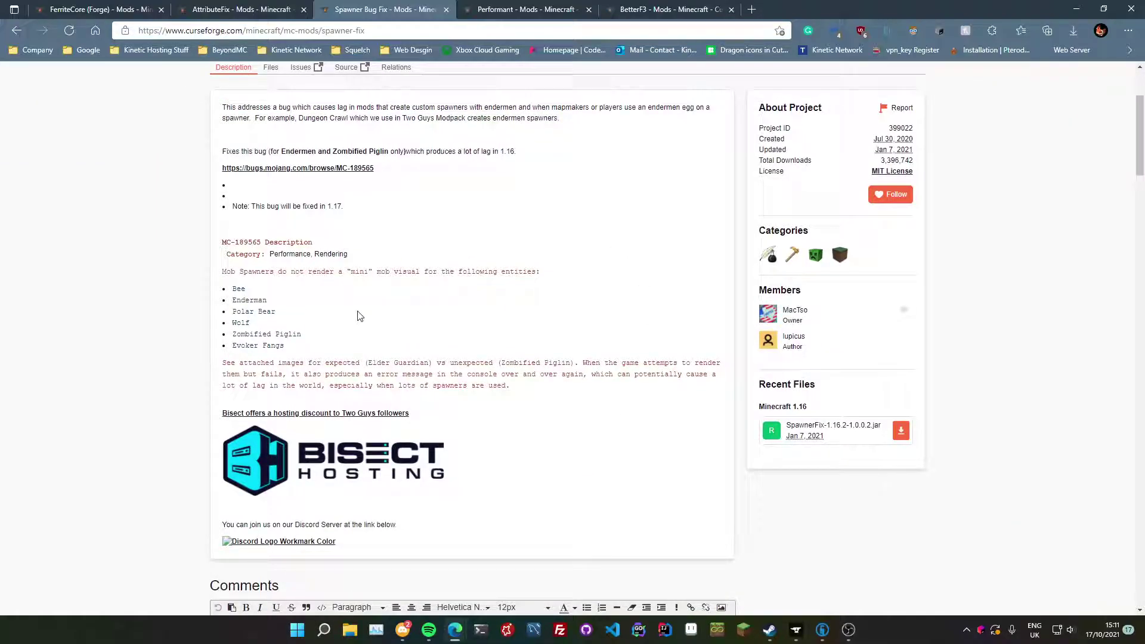
{"action": "left_click", "coordinate": [665, 8]}
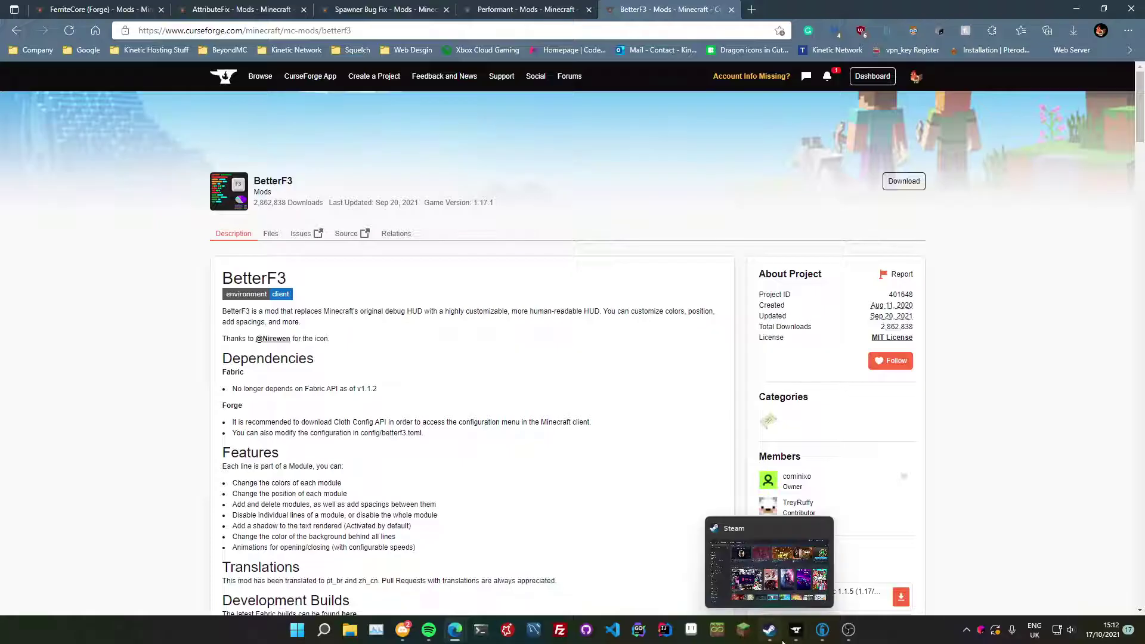
Switch to the Technic Launcher, close the modpack options, and examine the available memory amounts in the launcher's Java settings.
{"action": "mouse_move", "coordinate": [805, 638]}
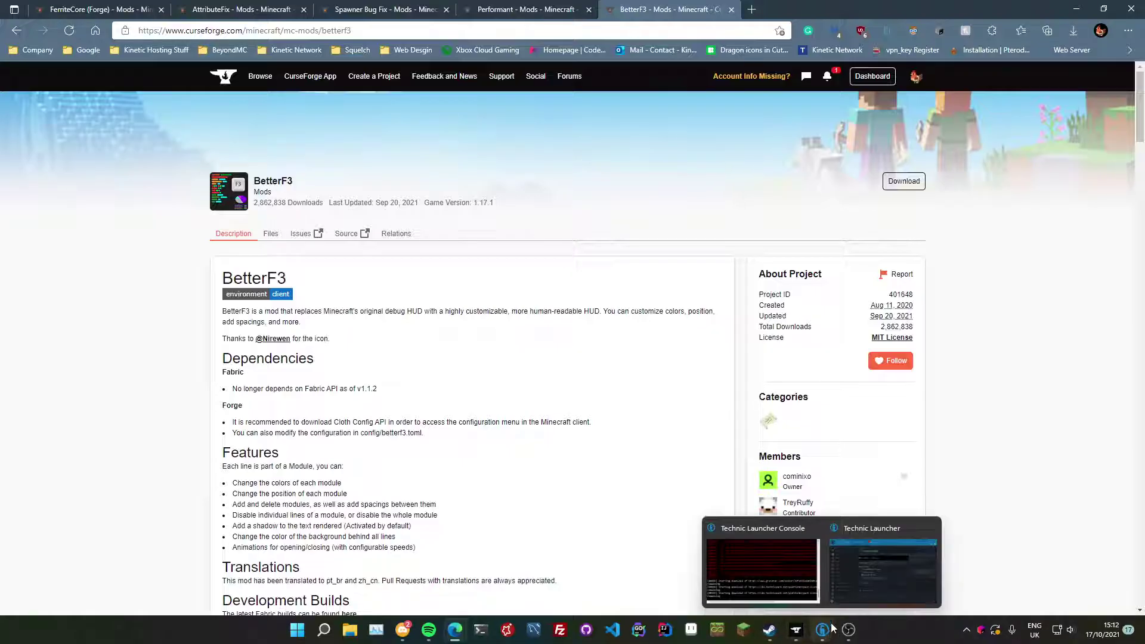
{"action": "left_click", "coordinate": [883, 563]}
{"action": "left_click", "coordinate": [674, 266]}
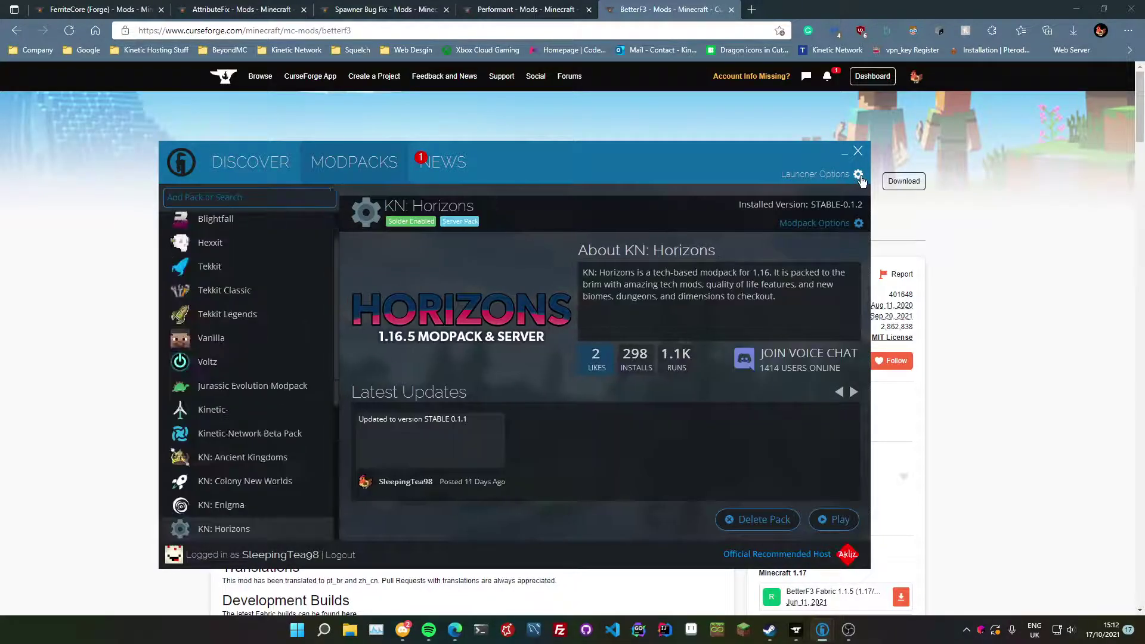
{"action": "left_click", "coordinate": [858, 175]}
{"action": "left_click", "coordinate": [409, 234]}
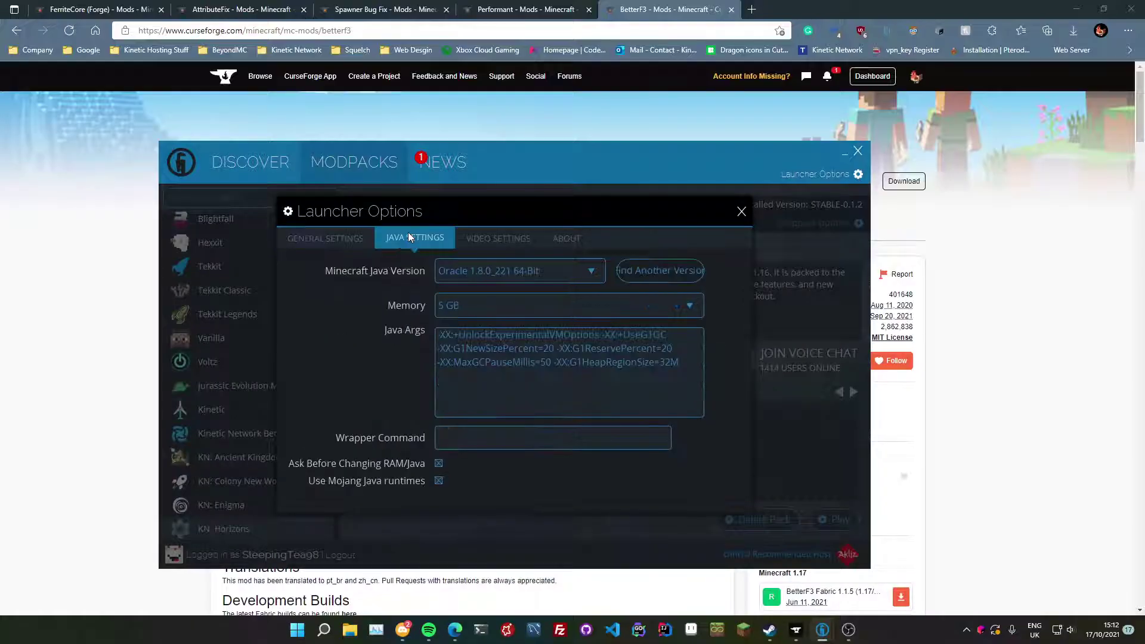
{"action": "left_click", "coordinate": [464, 305]}
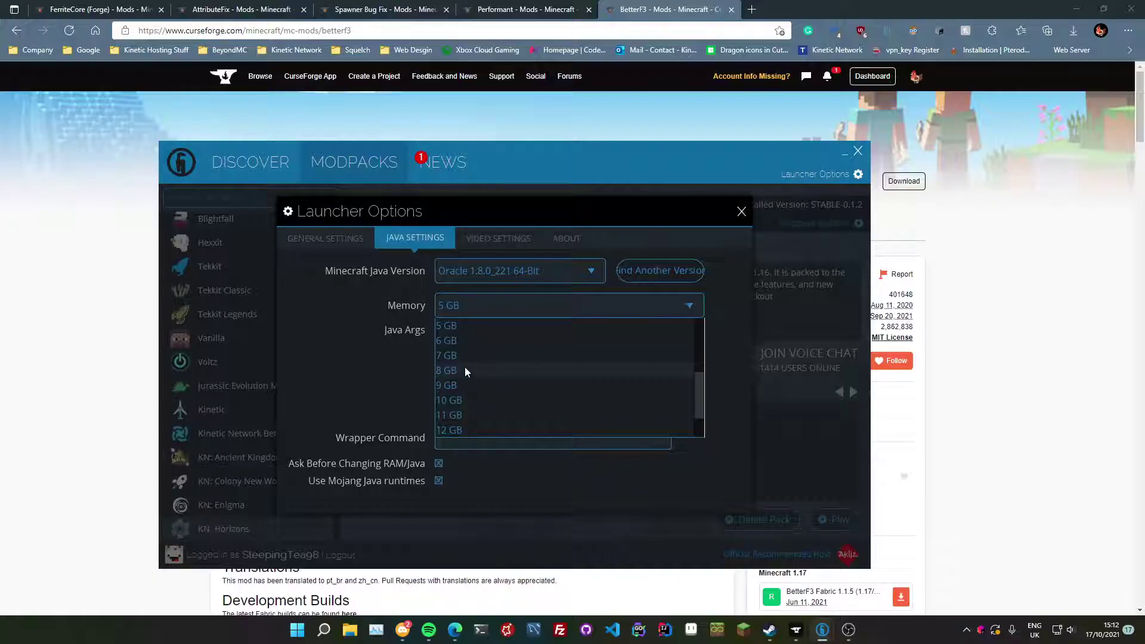
{"action": "left_click", "coordinate": [350, 335]}
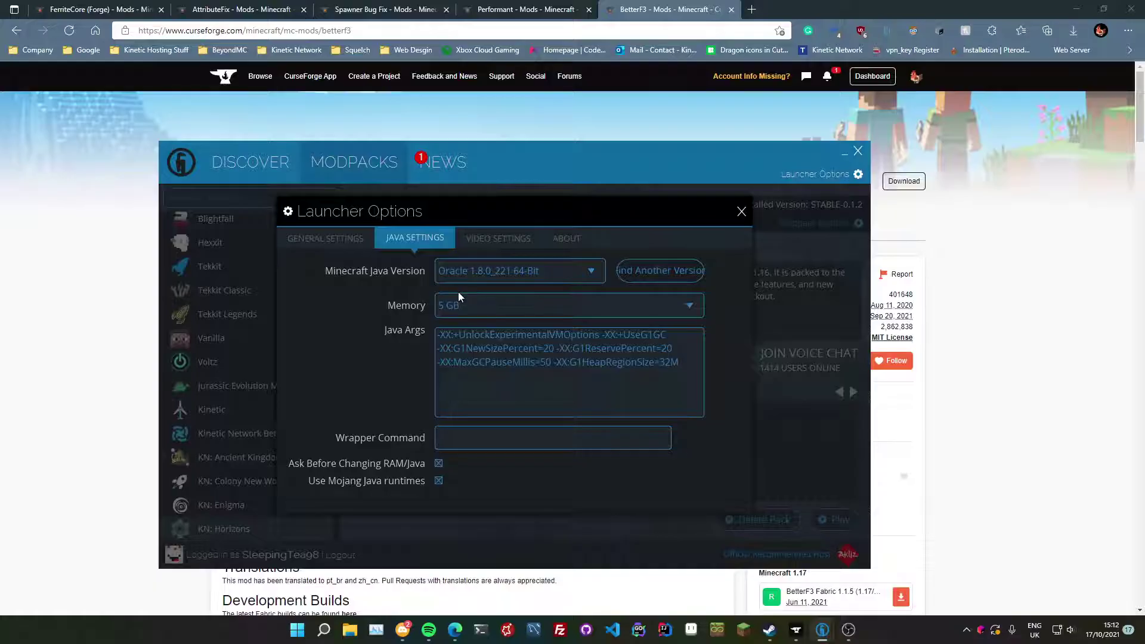
{"action": "left_click", "coordinate": [483, 305]}
{"action": "scroll", "coordinate": [481, 394], "scroll_direction": "up", "scroll_amount": 5}
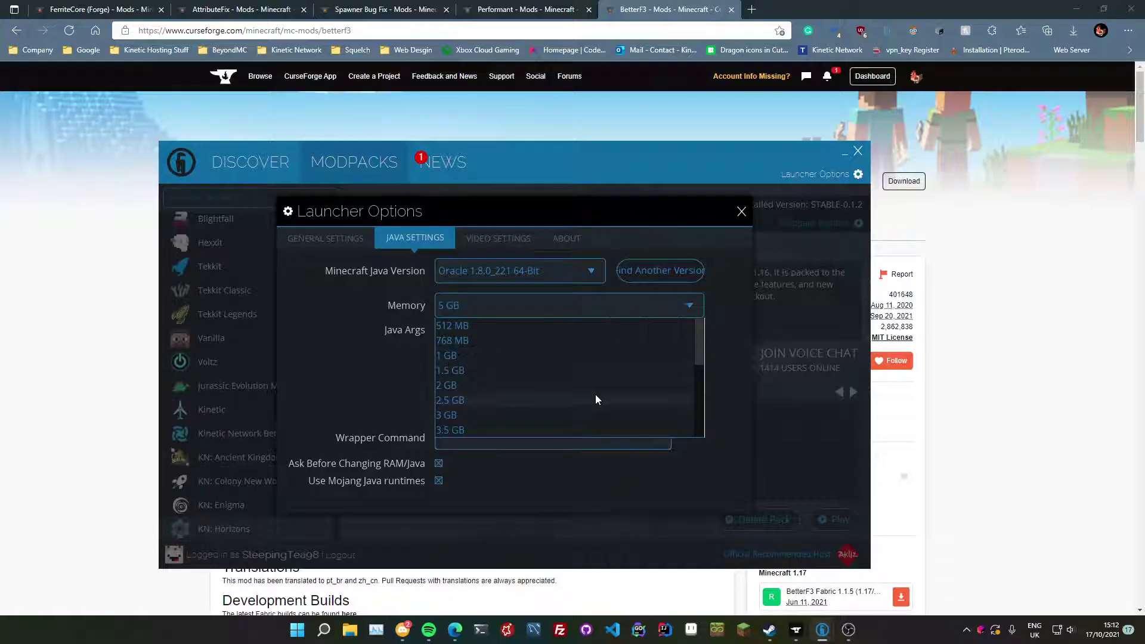
Close the launcher options and the Technic Launcher, and switch to the CurseForge app.
{"action": "left_click", "coordinate": [737, 214]}
{"action": "left_click", "coordinate": [740, 212]}
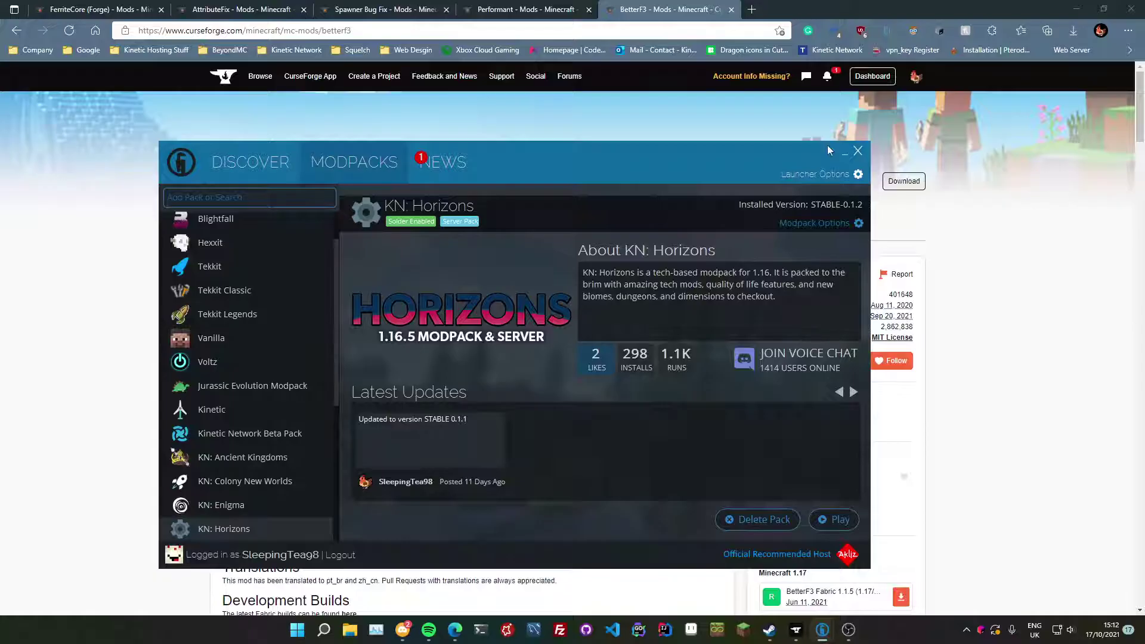
{"action": "left_click", "coordinate": [858, 151]}
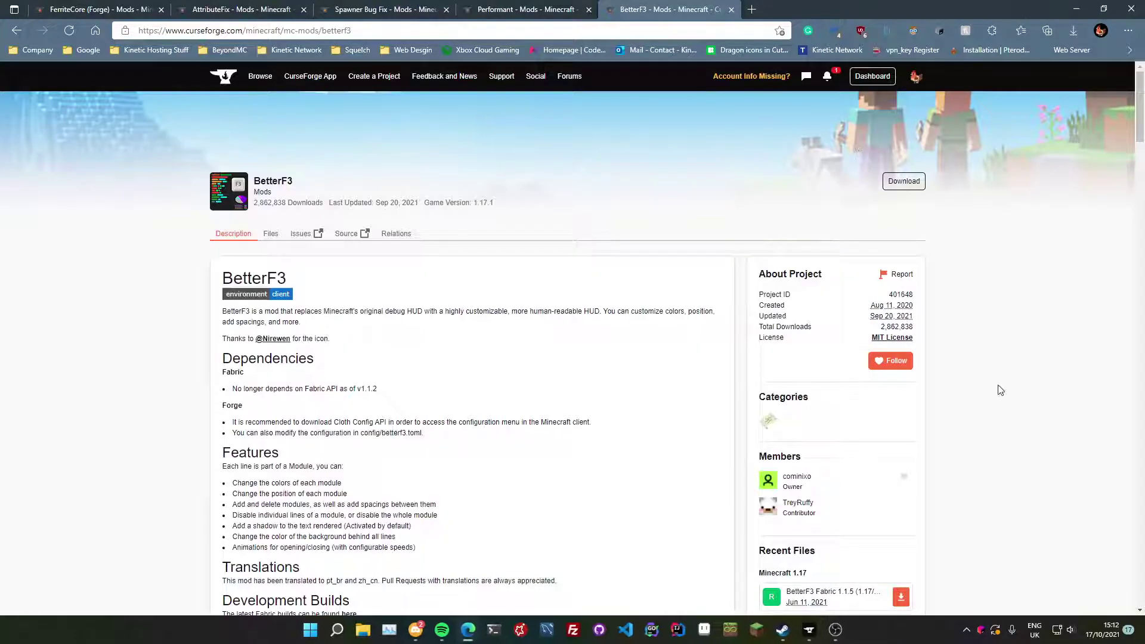
{"action": "left_click", "coordinate": [807, 637]}
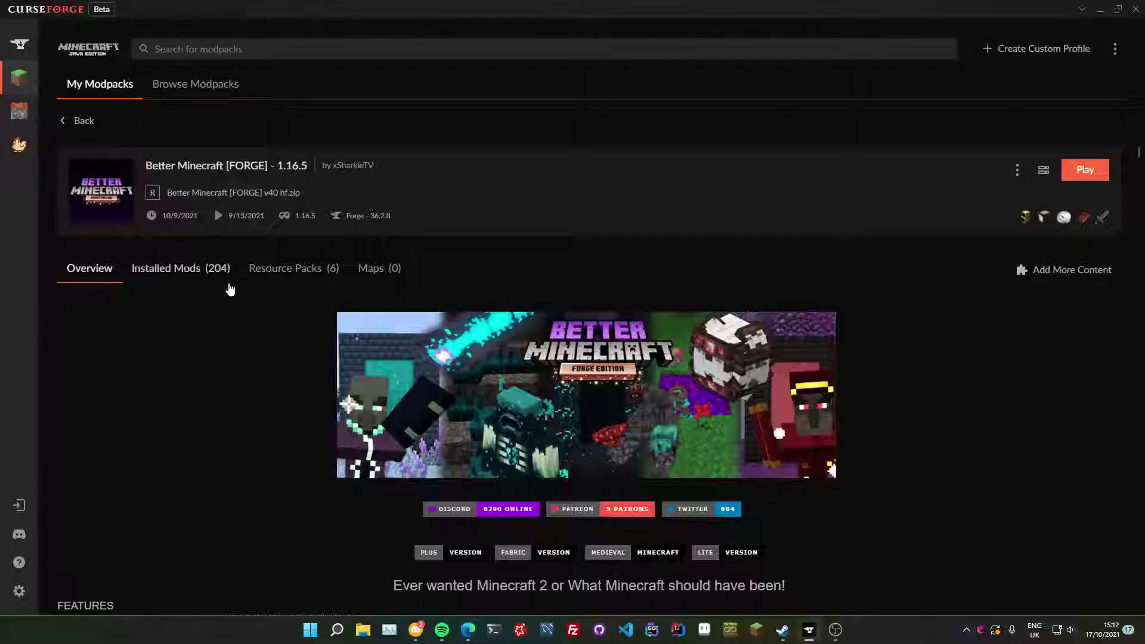
Reopen the Better Minecraft [FORGE] modpack from the modpack list and bring up its profile options.
{"action": "left_click", "coordinate": [82, 121]}
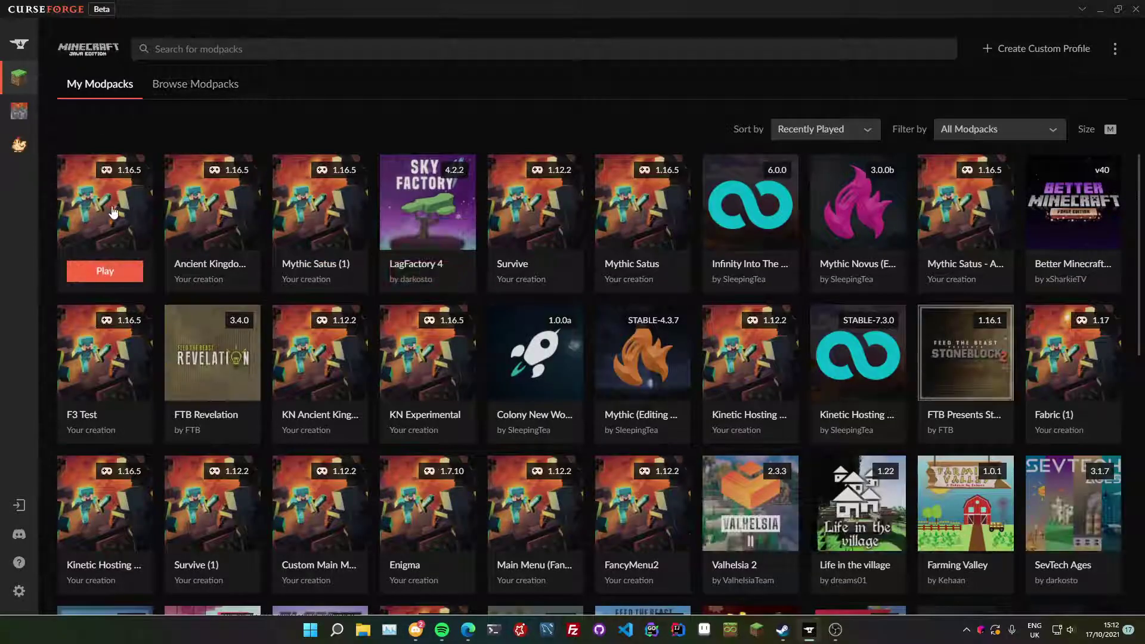
{"action": "left_click", "coordinate": [1050, 208]}
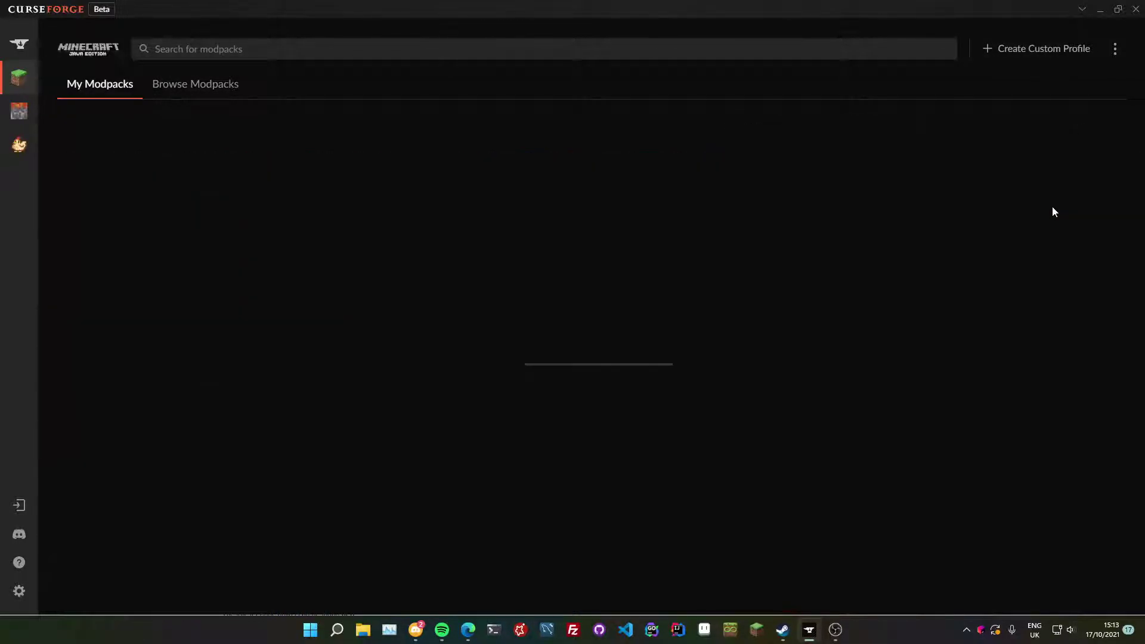
{"action": "left_click", "coordinate": [1016, 170]}
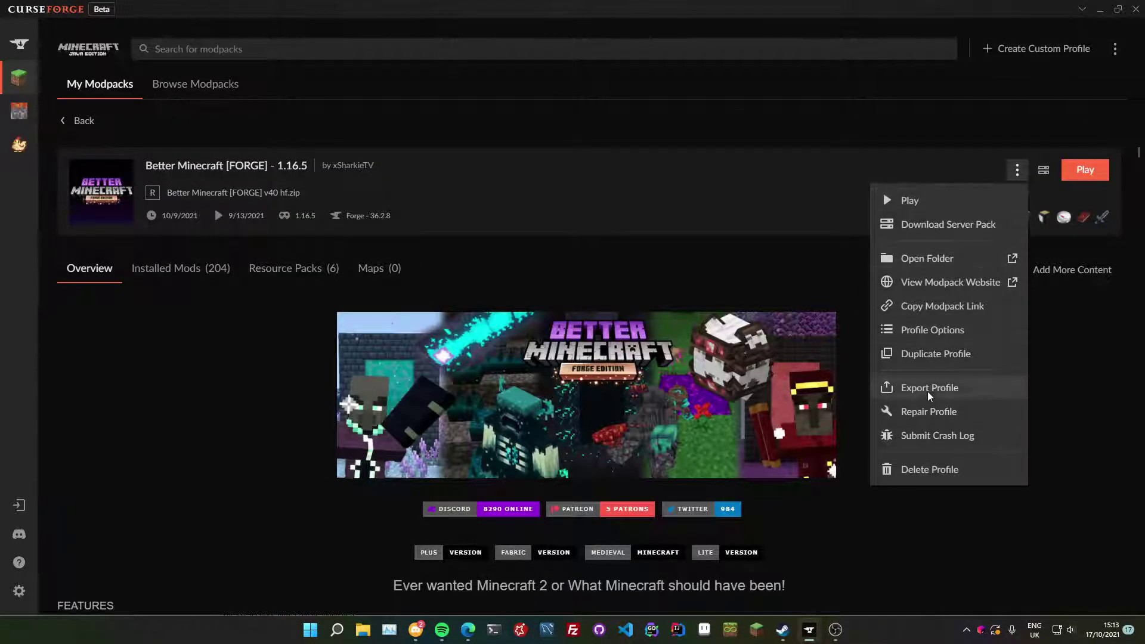
{"action": "left_click", "coordinate": [948, 332]}
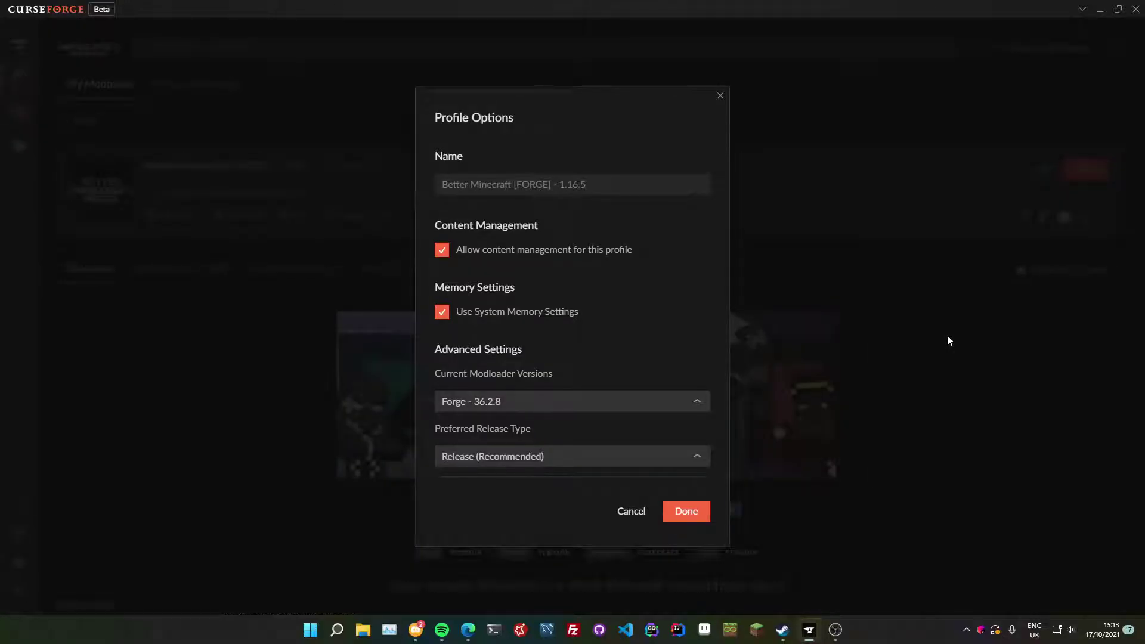
Try a custom memory allocation for the profile, restore the system memory settings, and leave the options for the modpack list.
{"action": "left_click", "coordinate": [441, 311]}
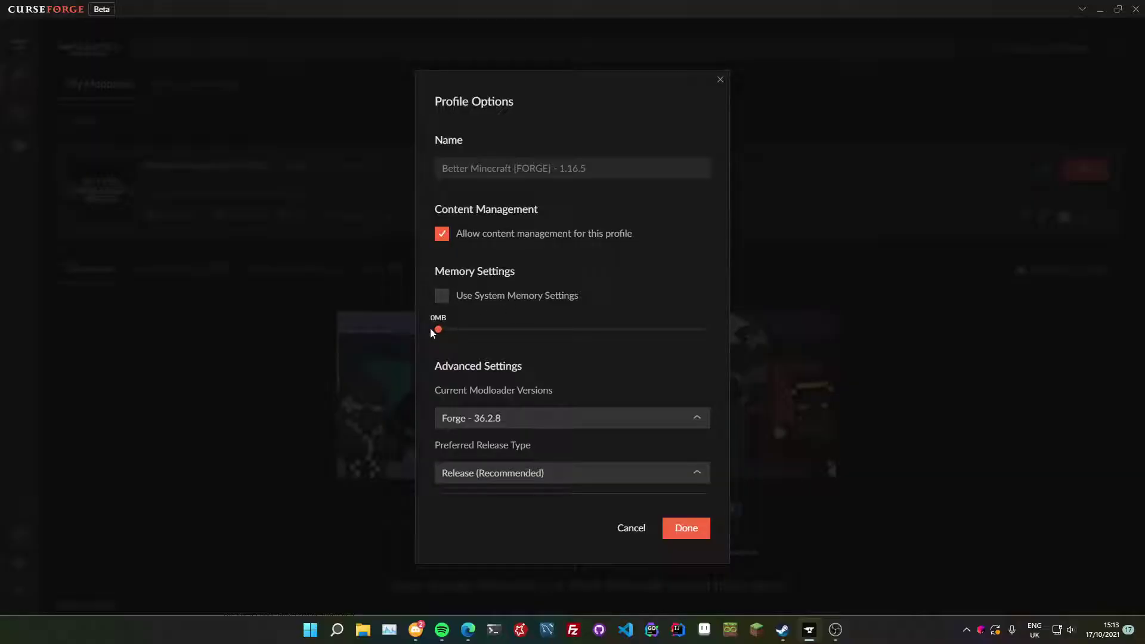
{"action": "left_click_drag", "start_coordinate": [438, 329], "coordinate": [576, 330]}
{"action": "left_click", "coordinate": [442, 294]}
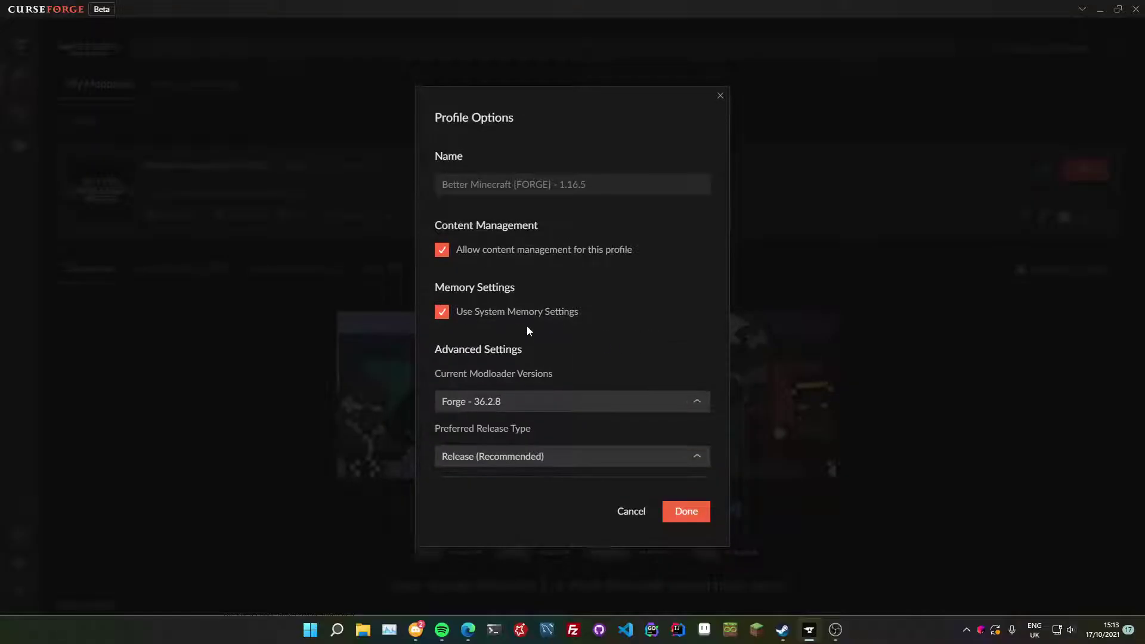
{"action": "left_click", "coordinate": [719, 100]}
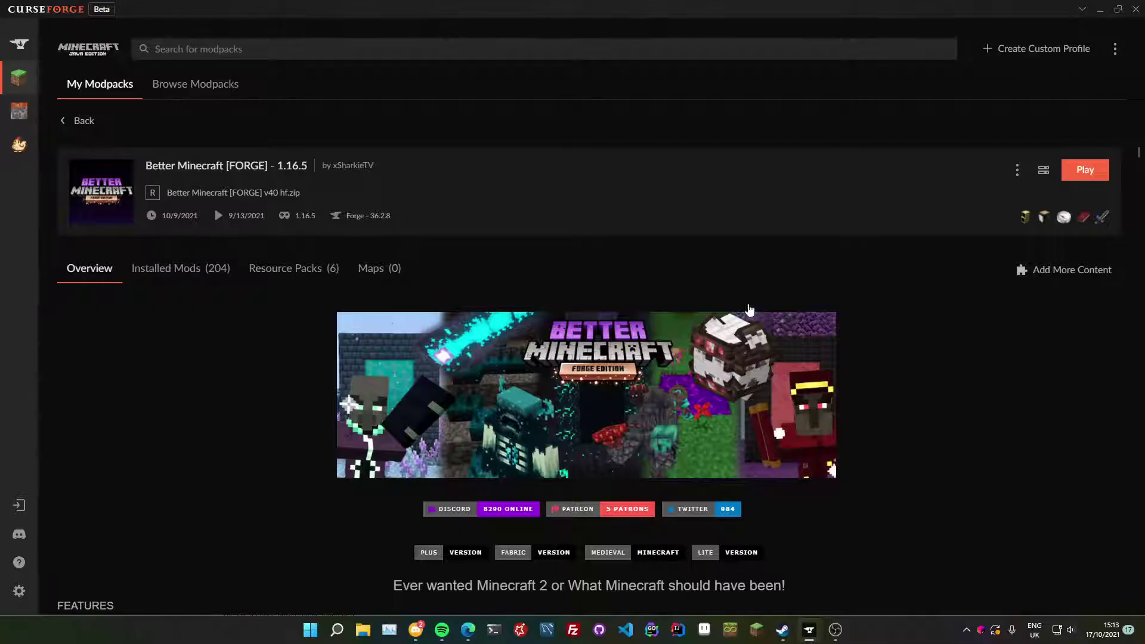
{"action": "left_click", "coordinate": [115, 88]}
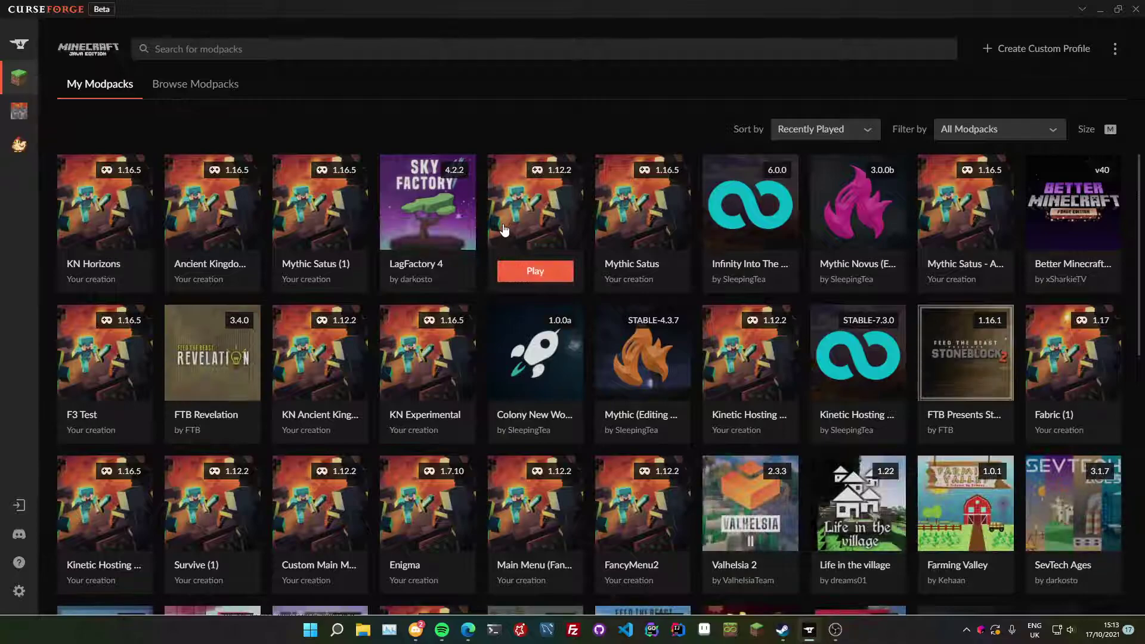